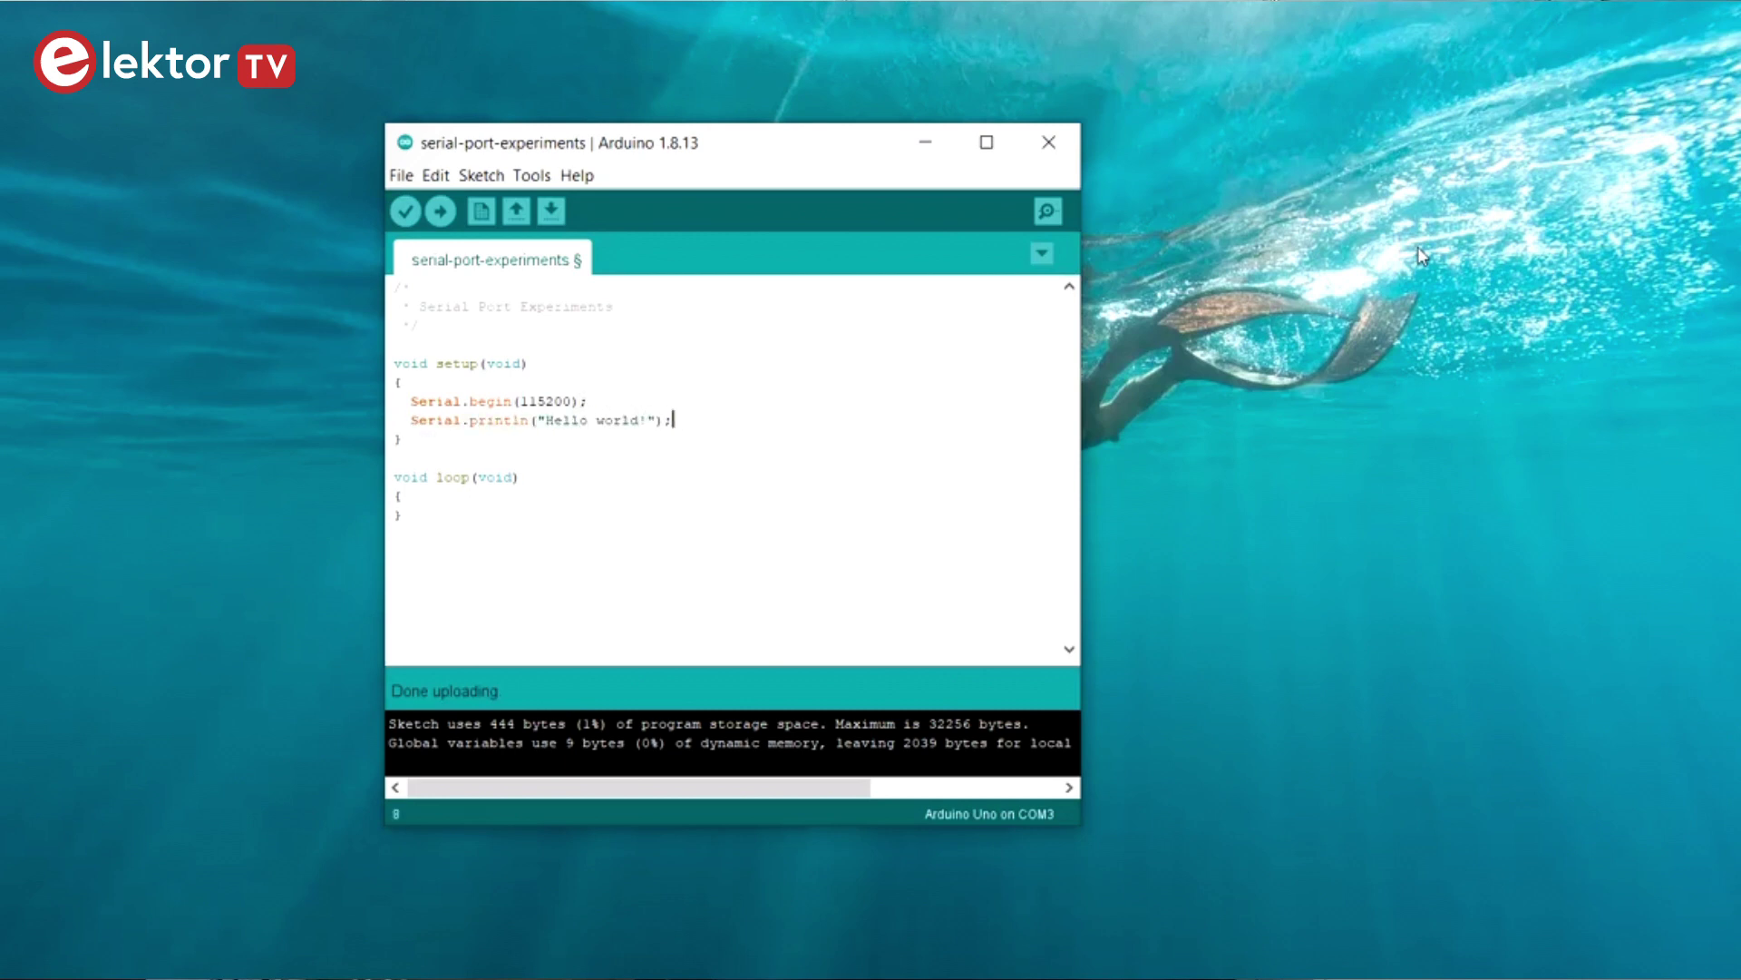
Step: Upload the Hello world sketch and view it in the COM3 serial monitor at 115200 baud
{"action": "left_click", "coordinate": [437, 230]}
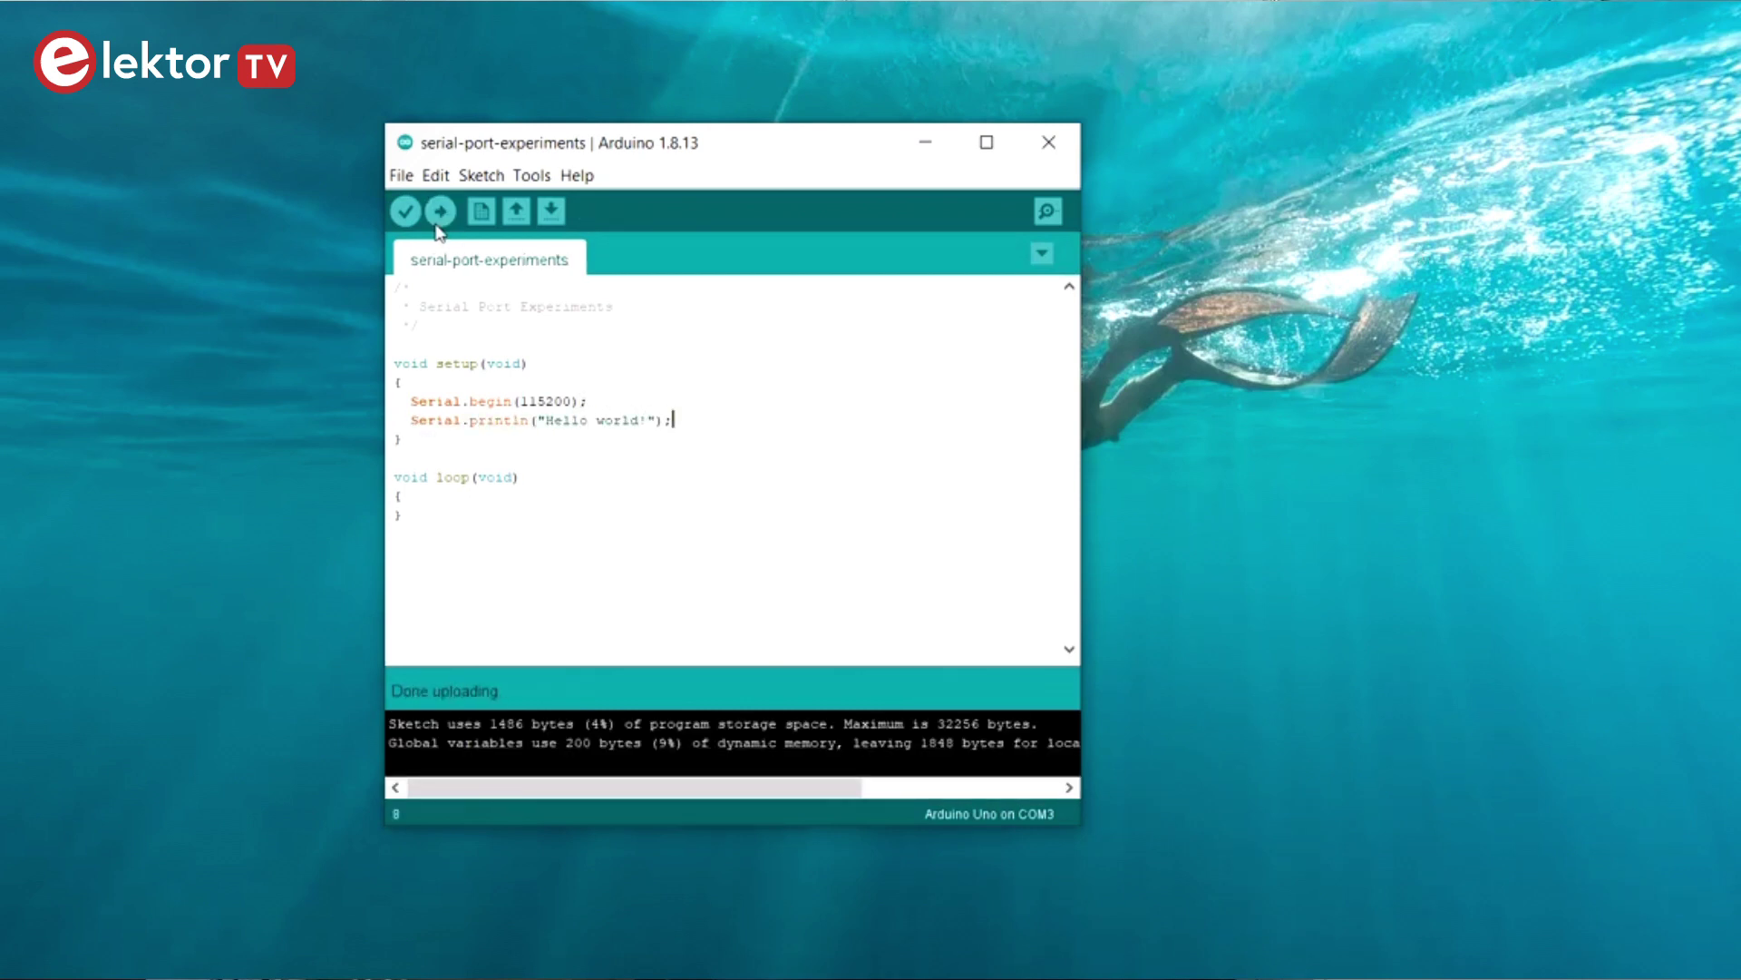
{"action": "left_click", "coordinate": [532, 176]}
{"action": "left_click", "coordinate": [579, 304]}
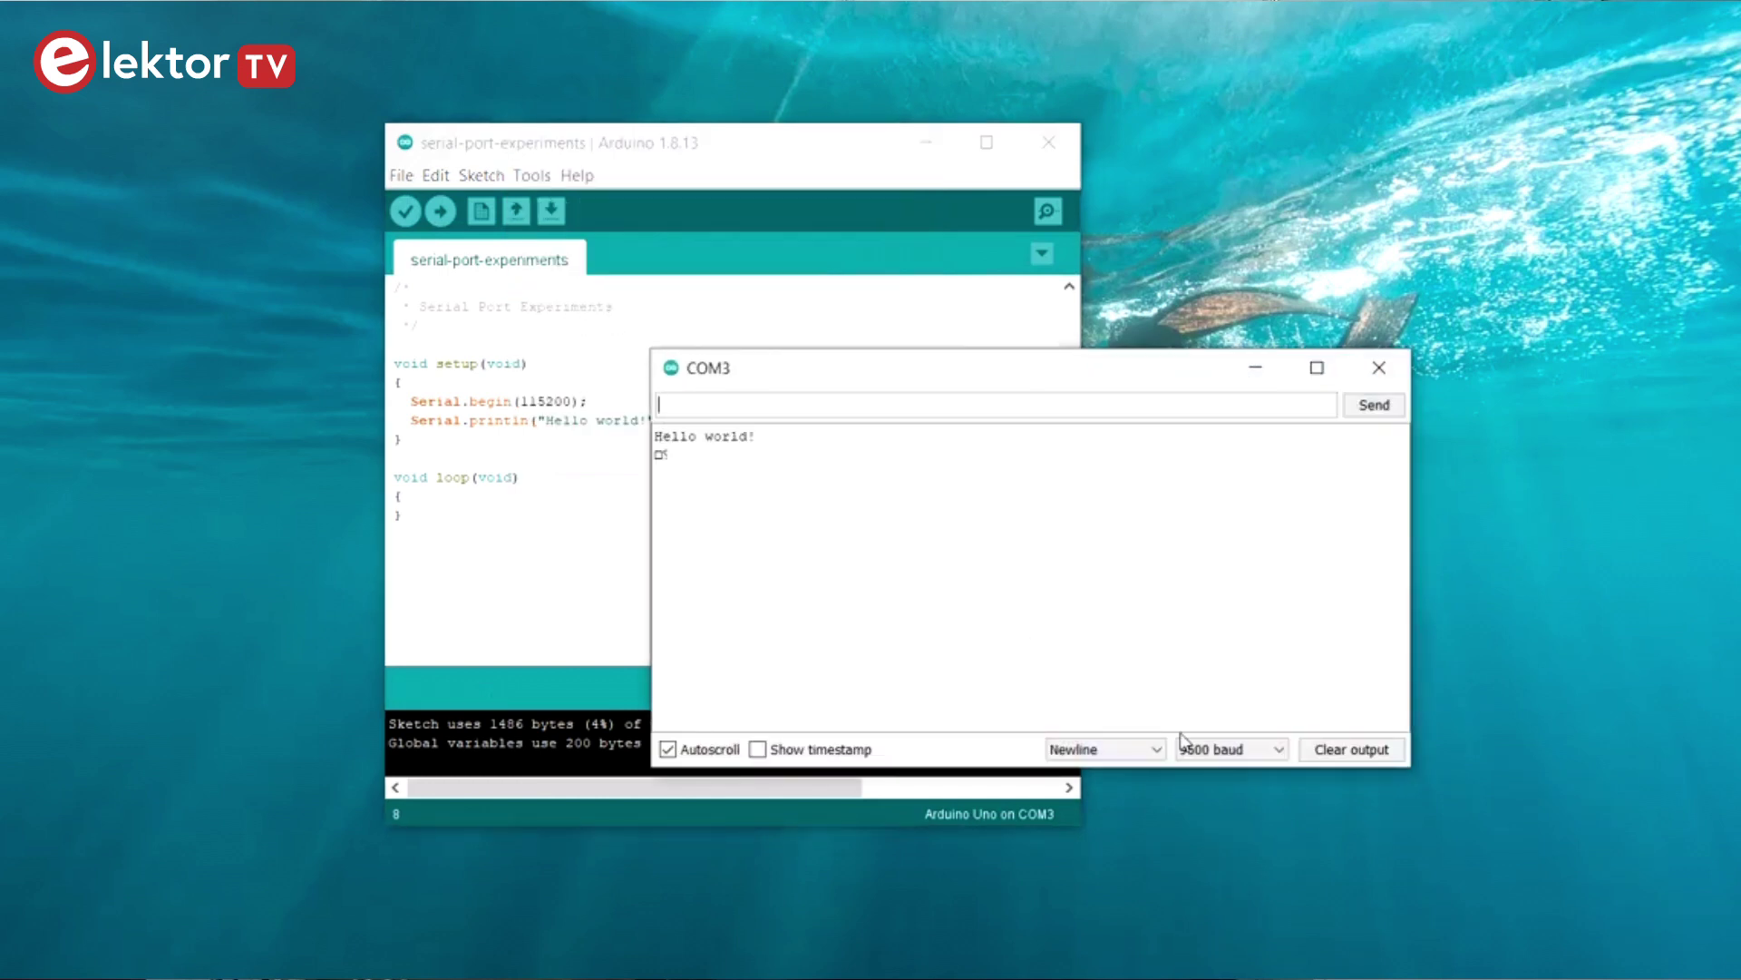
{"action": "left_click", "coordinate": [1226, 755]}
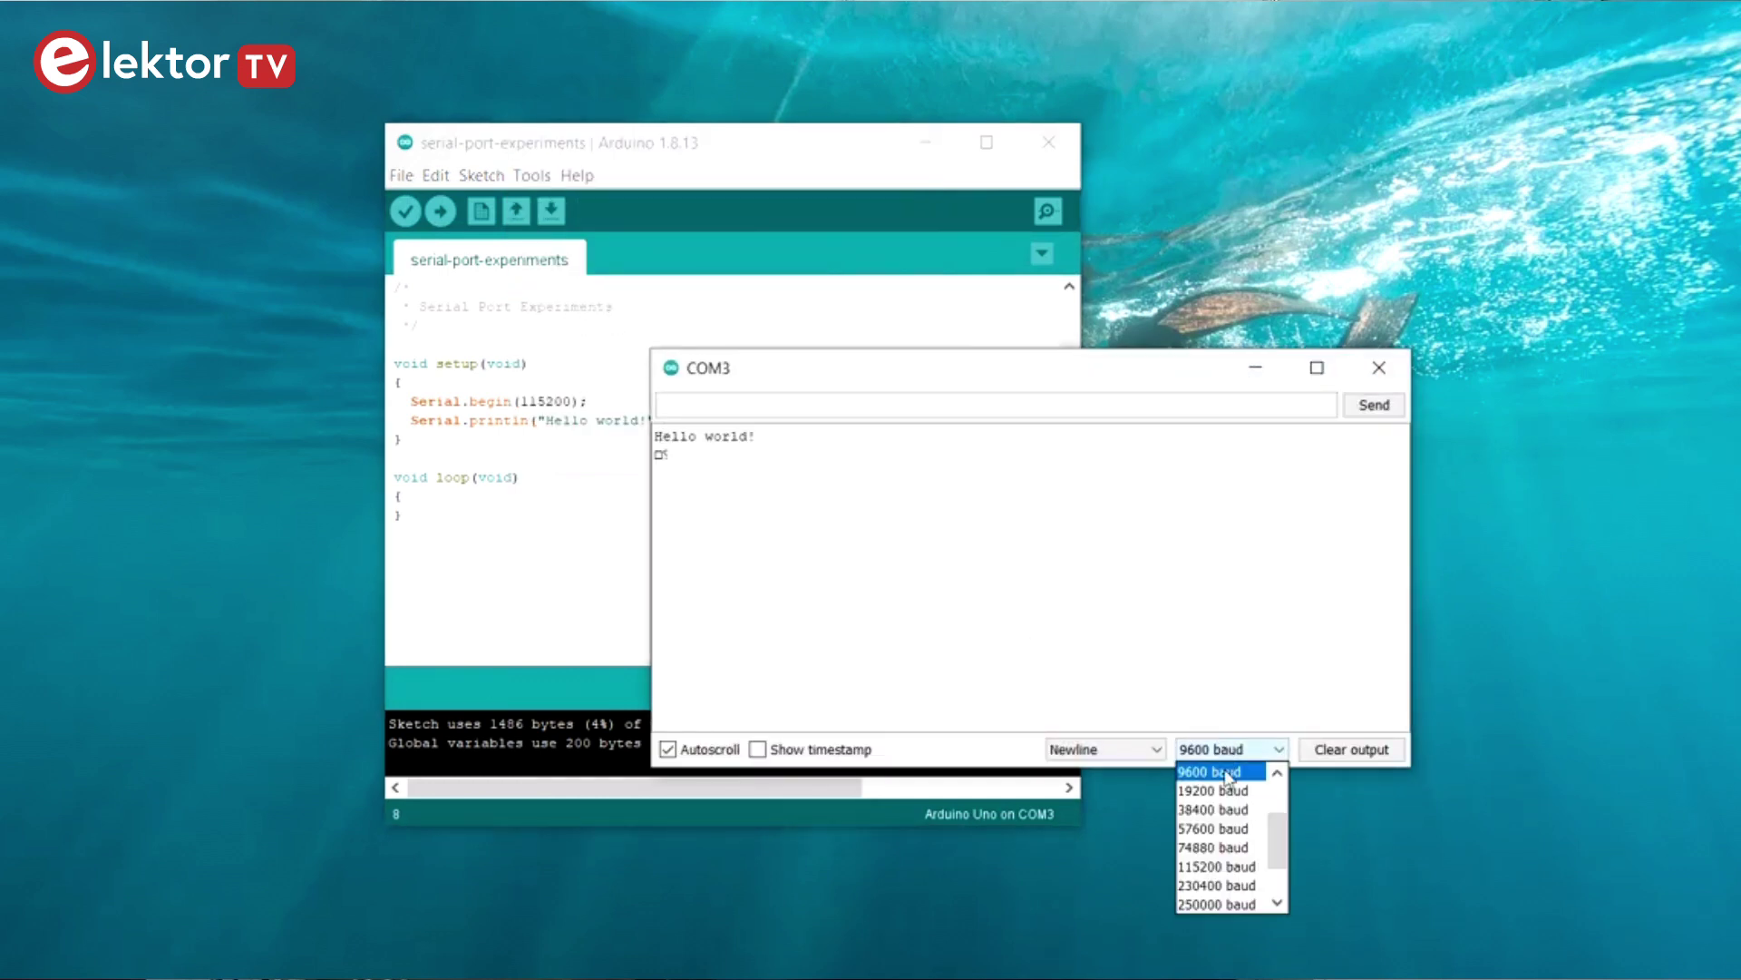
{"action": "left_click", "coordinate": [1205, 867]}
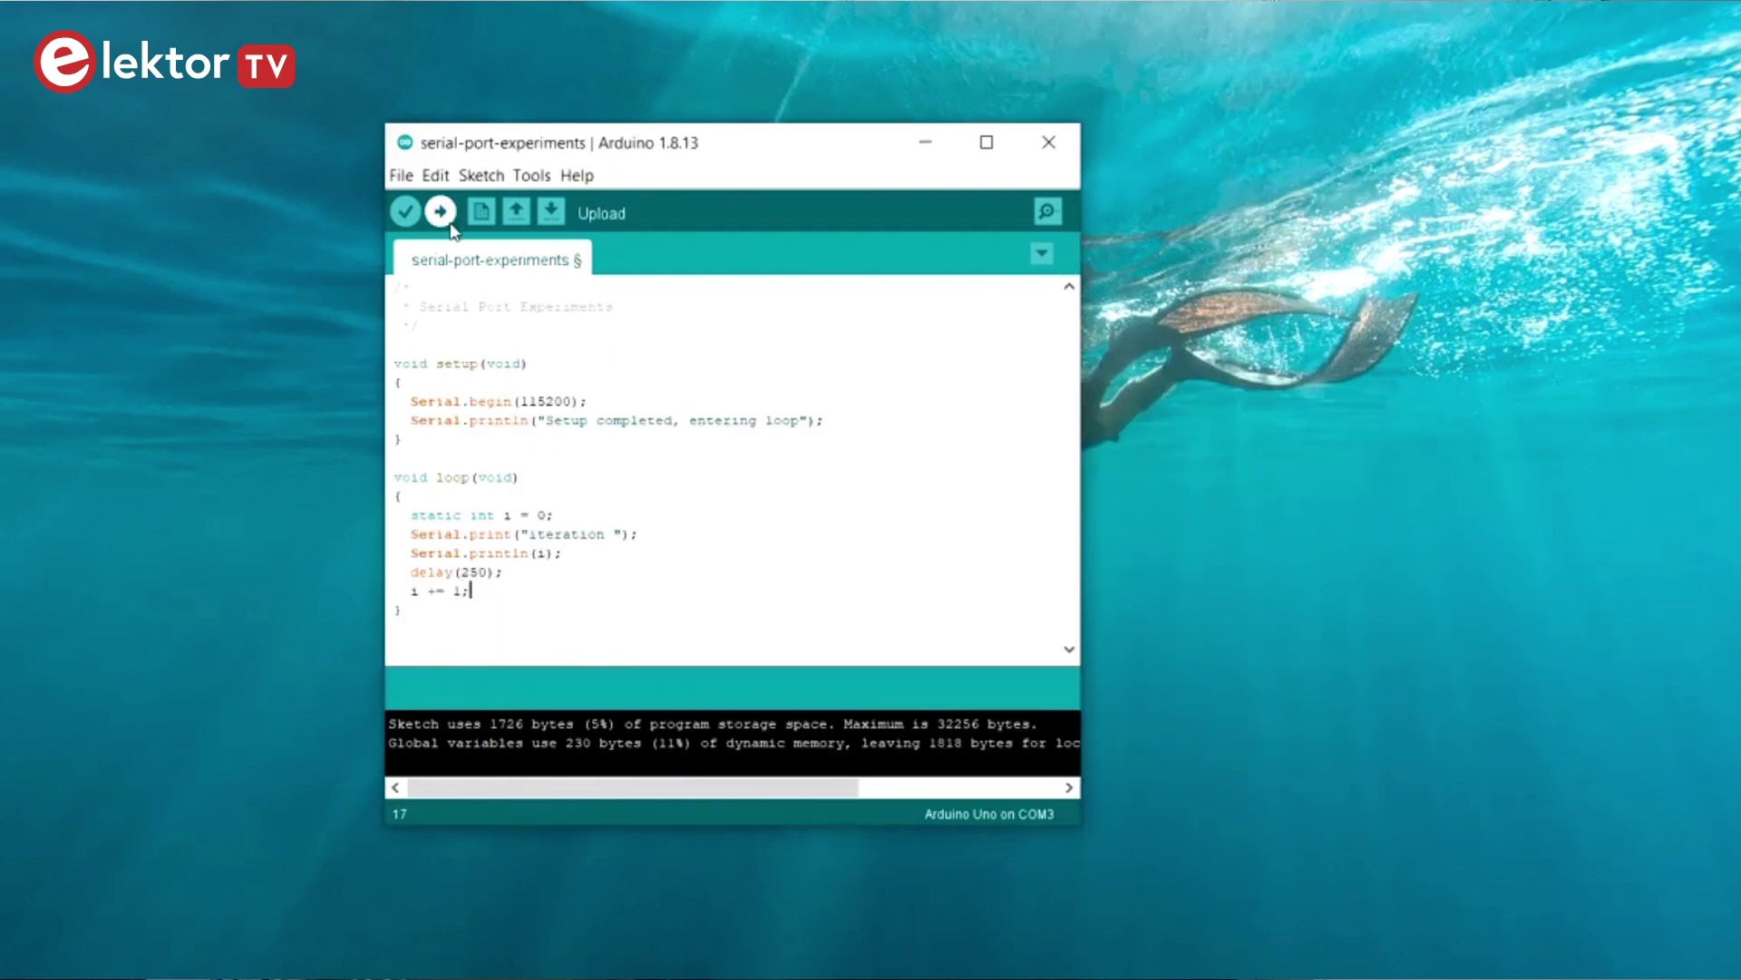
Step: Upload the iteration-counting sketch and open the serial monitor to watch its output
{"action": "left_click", "coordinate": [440, 210]}
{"action": "key", "text": "ctrl+shift+m"}
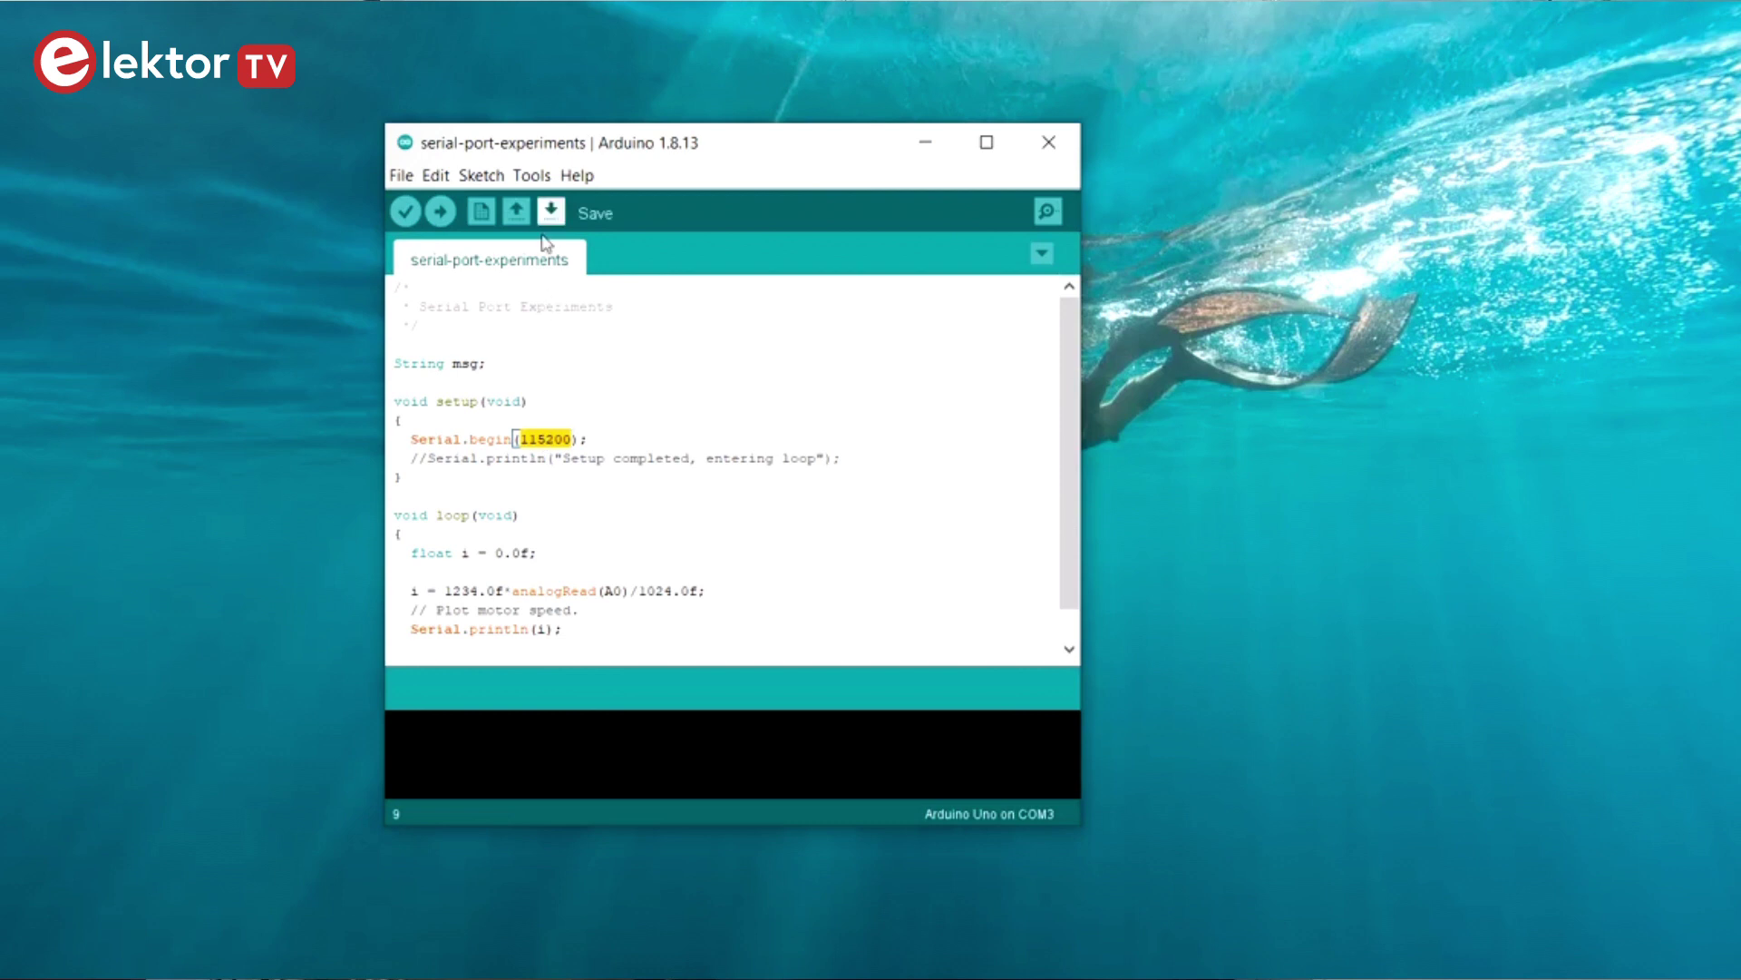
Step: Open the COM3 serial plotter at 115200 baud and send the value 10 to the sketch
{"action": "left_click", "coordinate": [522, 178]}
{"action": "left_click", "coordinate": [612, 315]}
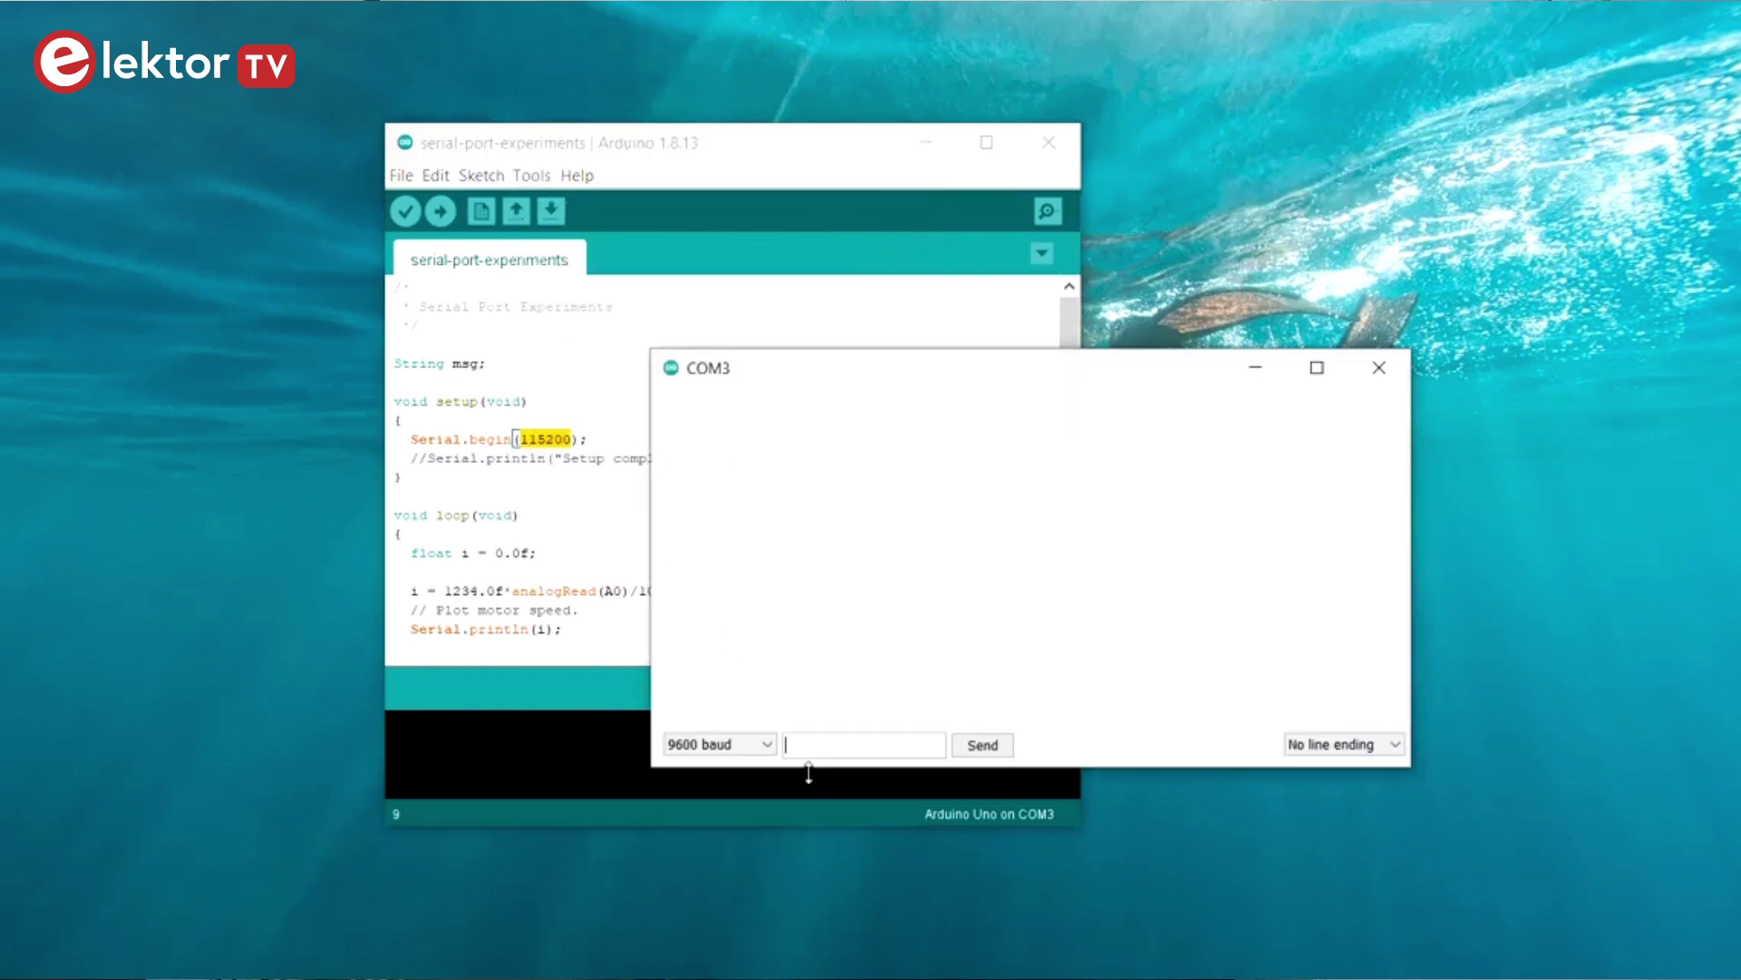
{"action": "left_click", "coordinate": [769, 746]}
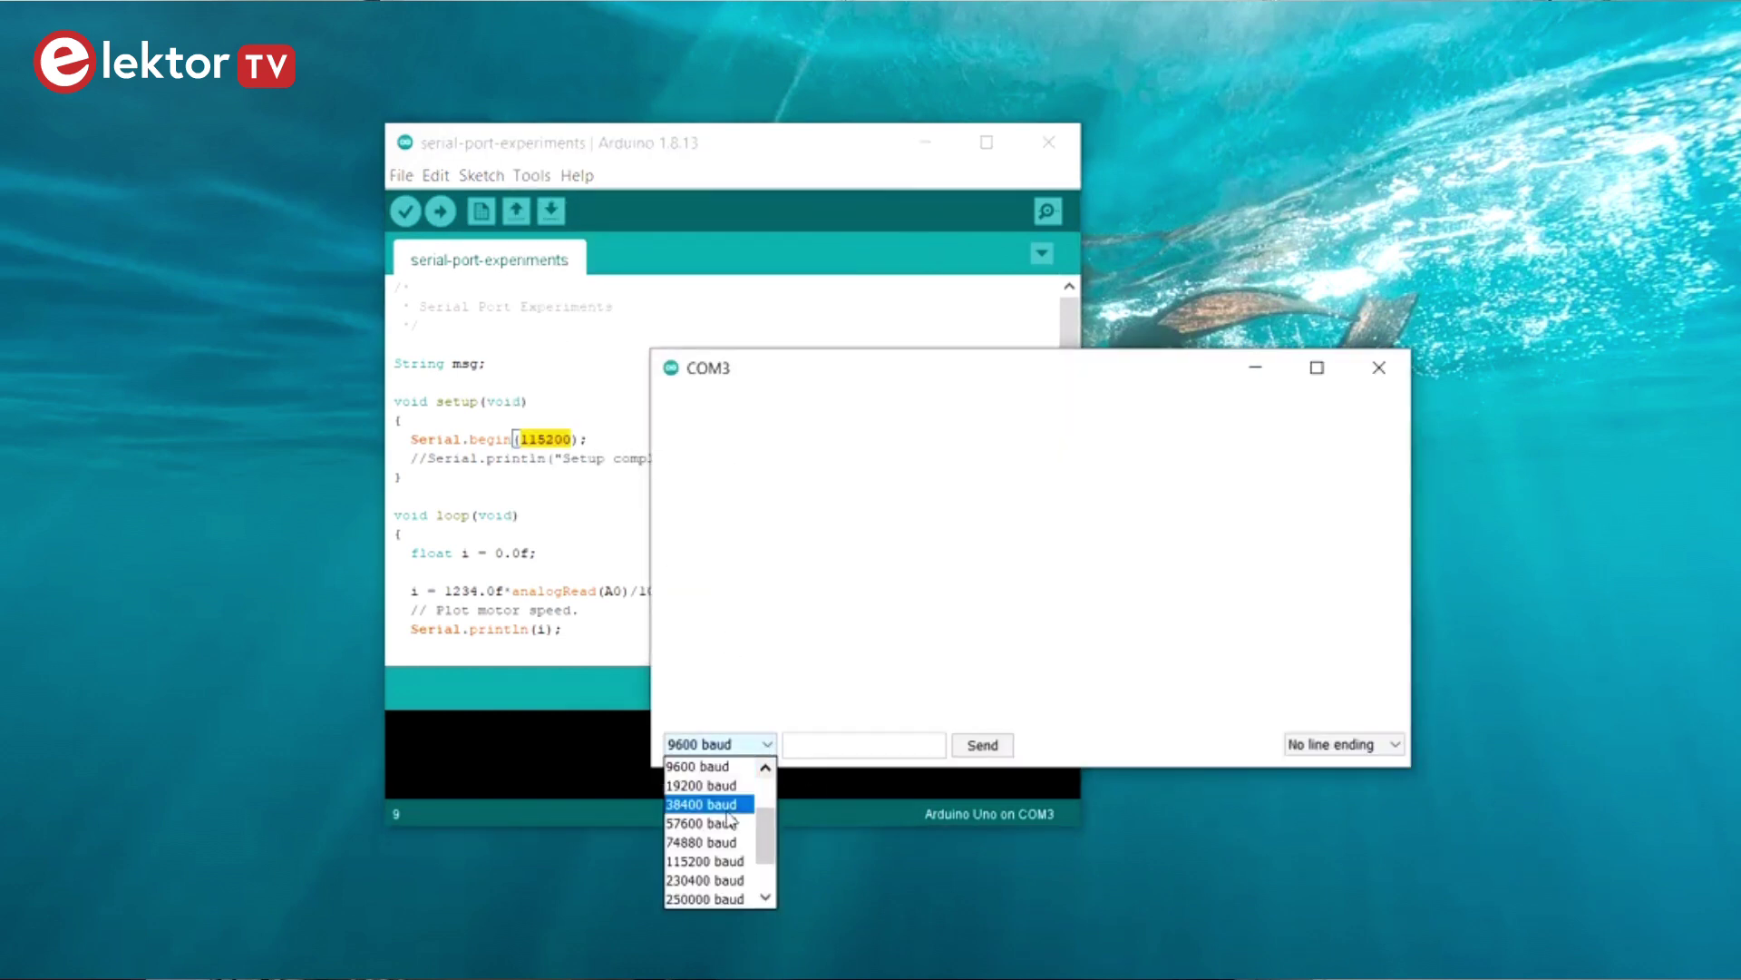
{"action": "left_click", "coordinate": [709, 862]}
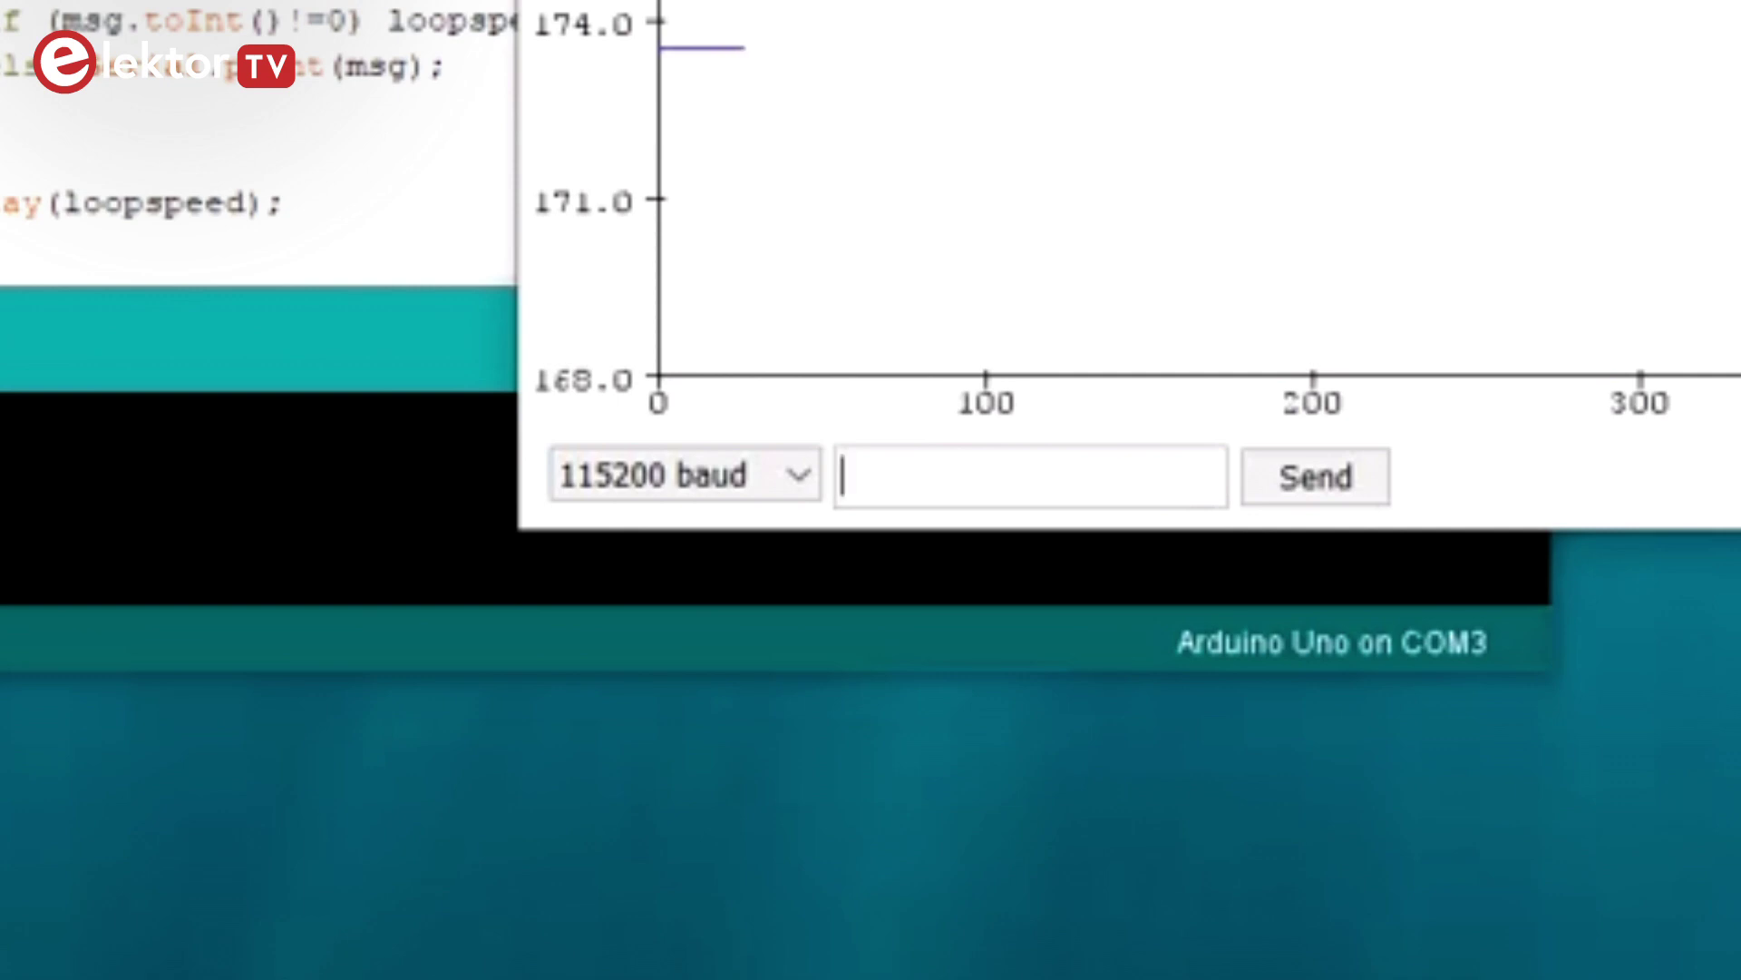
{"action": "type", "text": "10"}
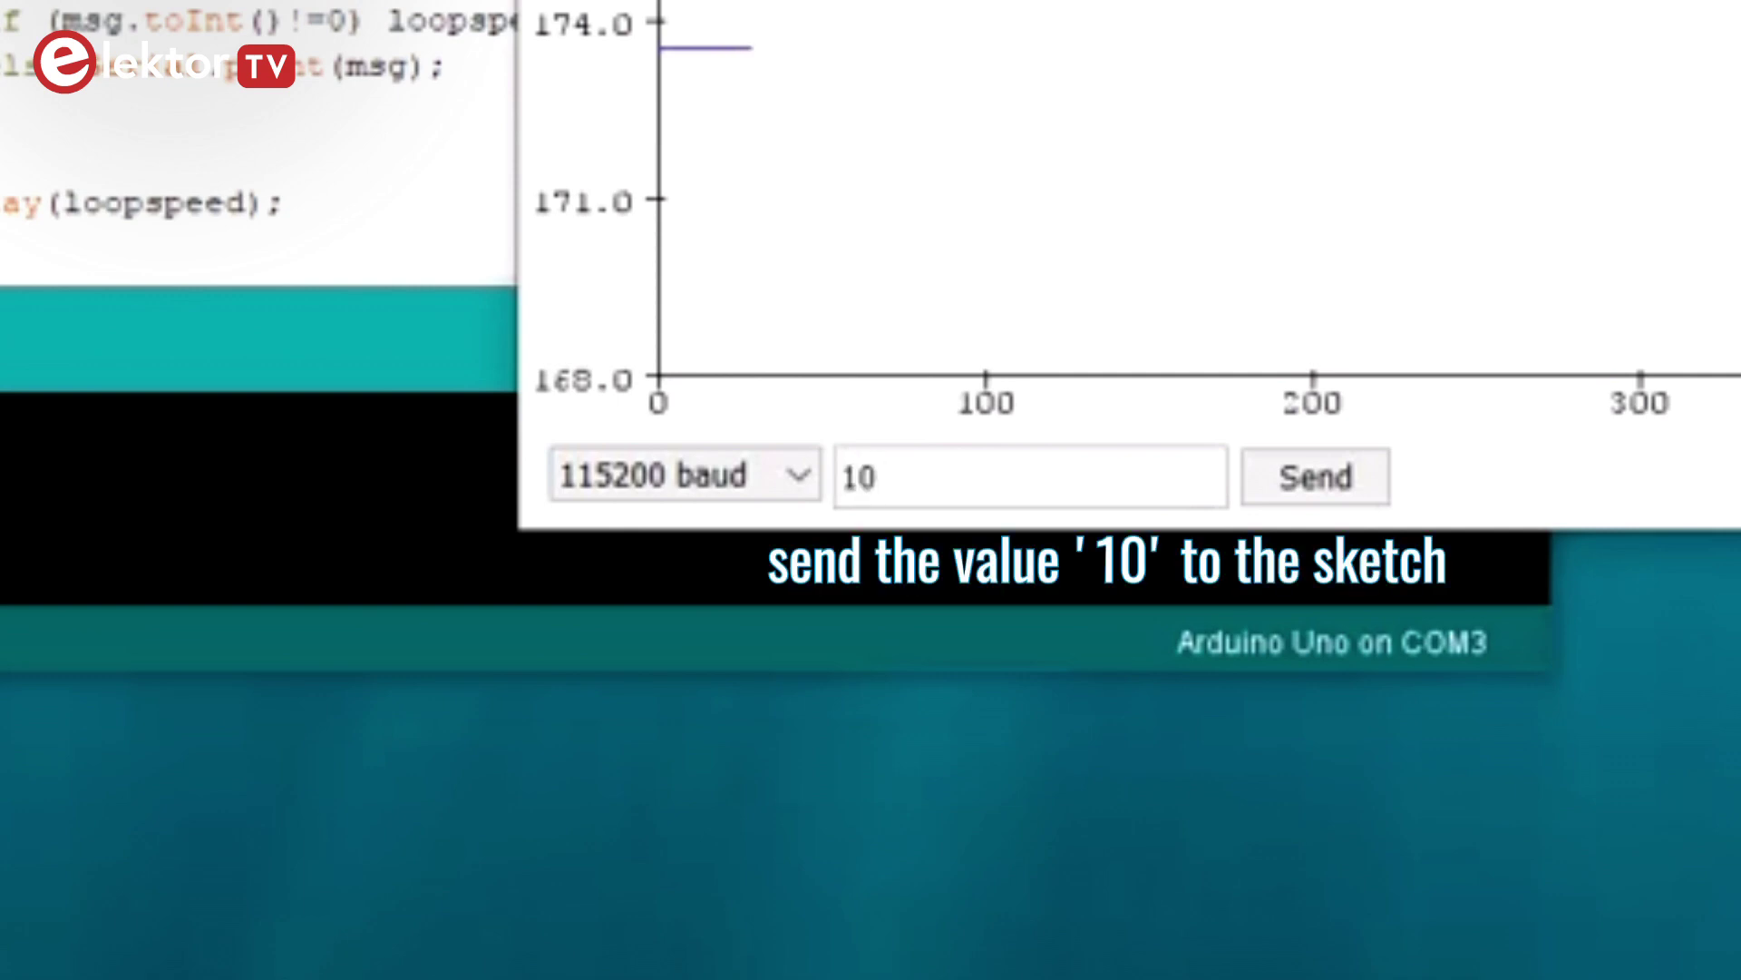
{"action": "key", "text": "Return"}
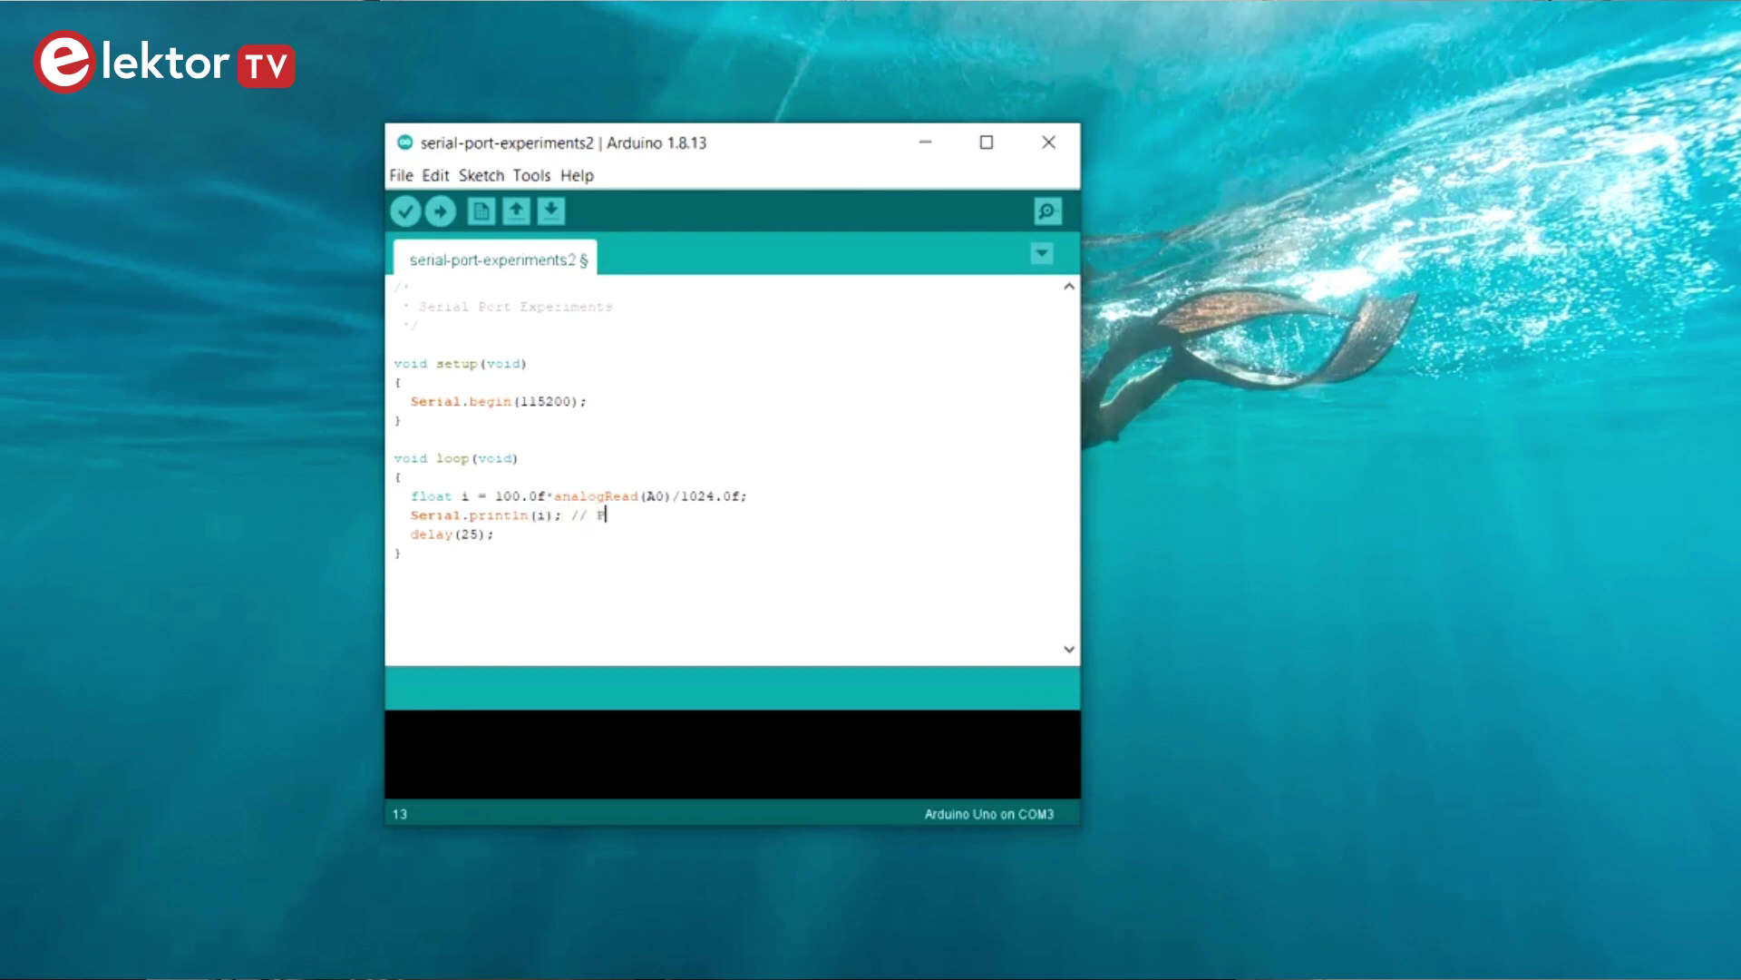
{"action": "type", "text": "a"}
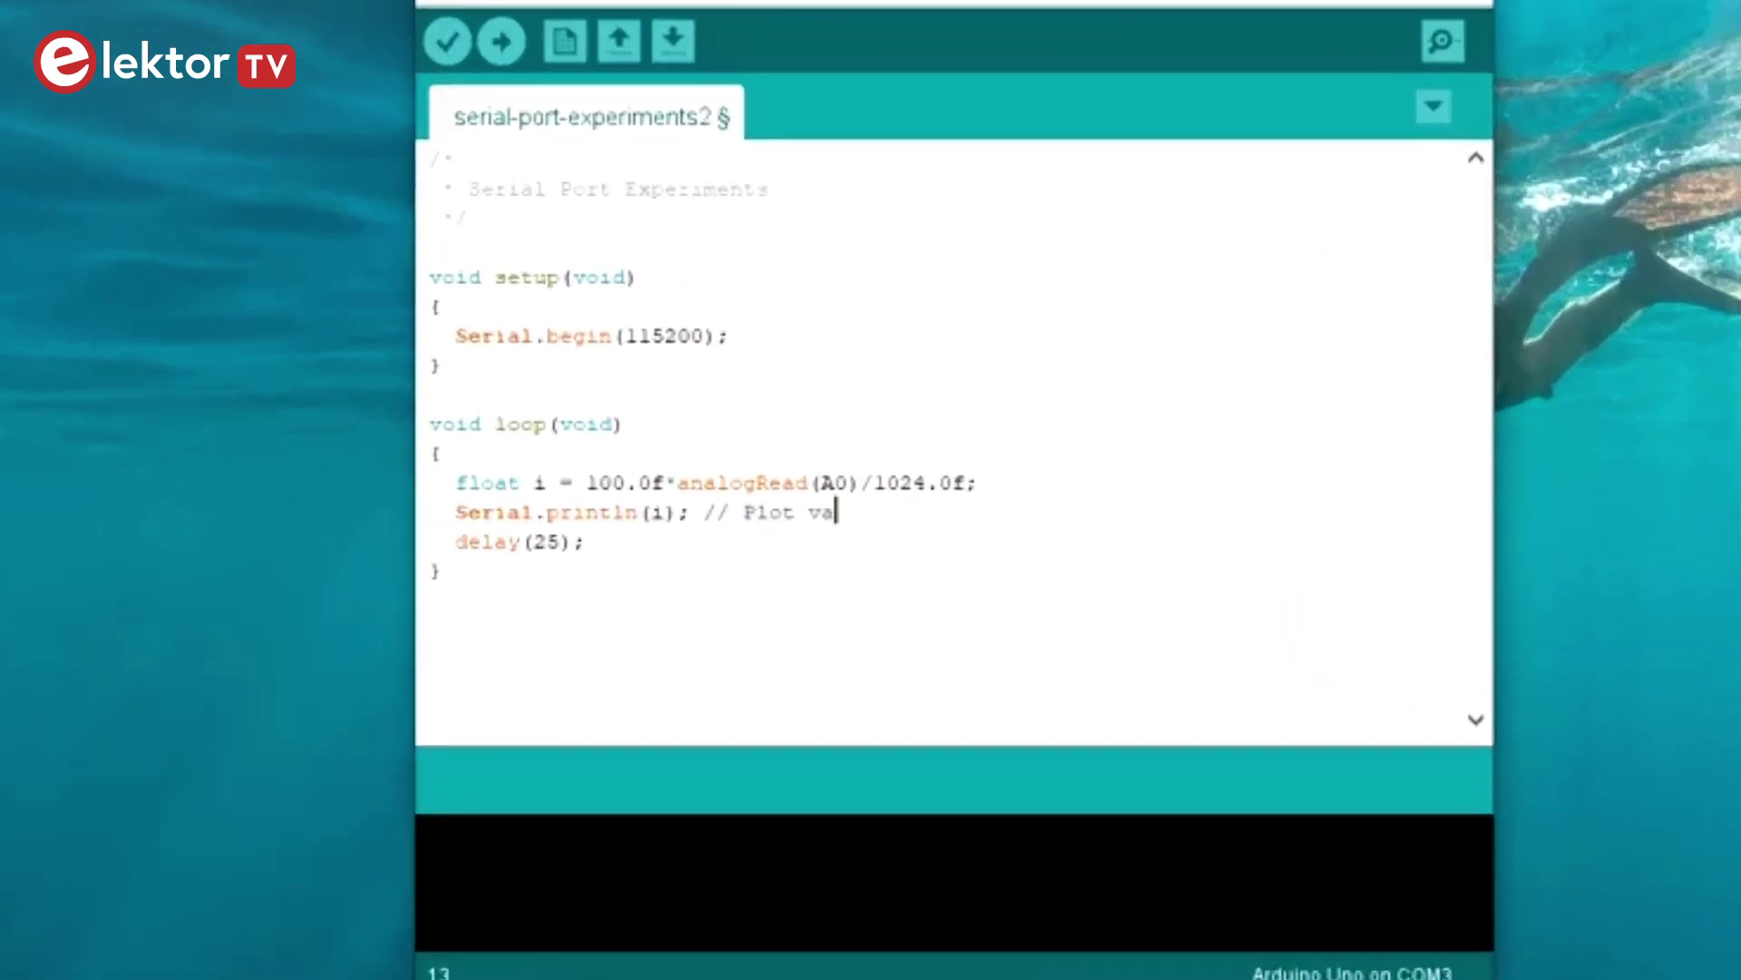
{"action": "type", "text": "lue wi"}
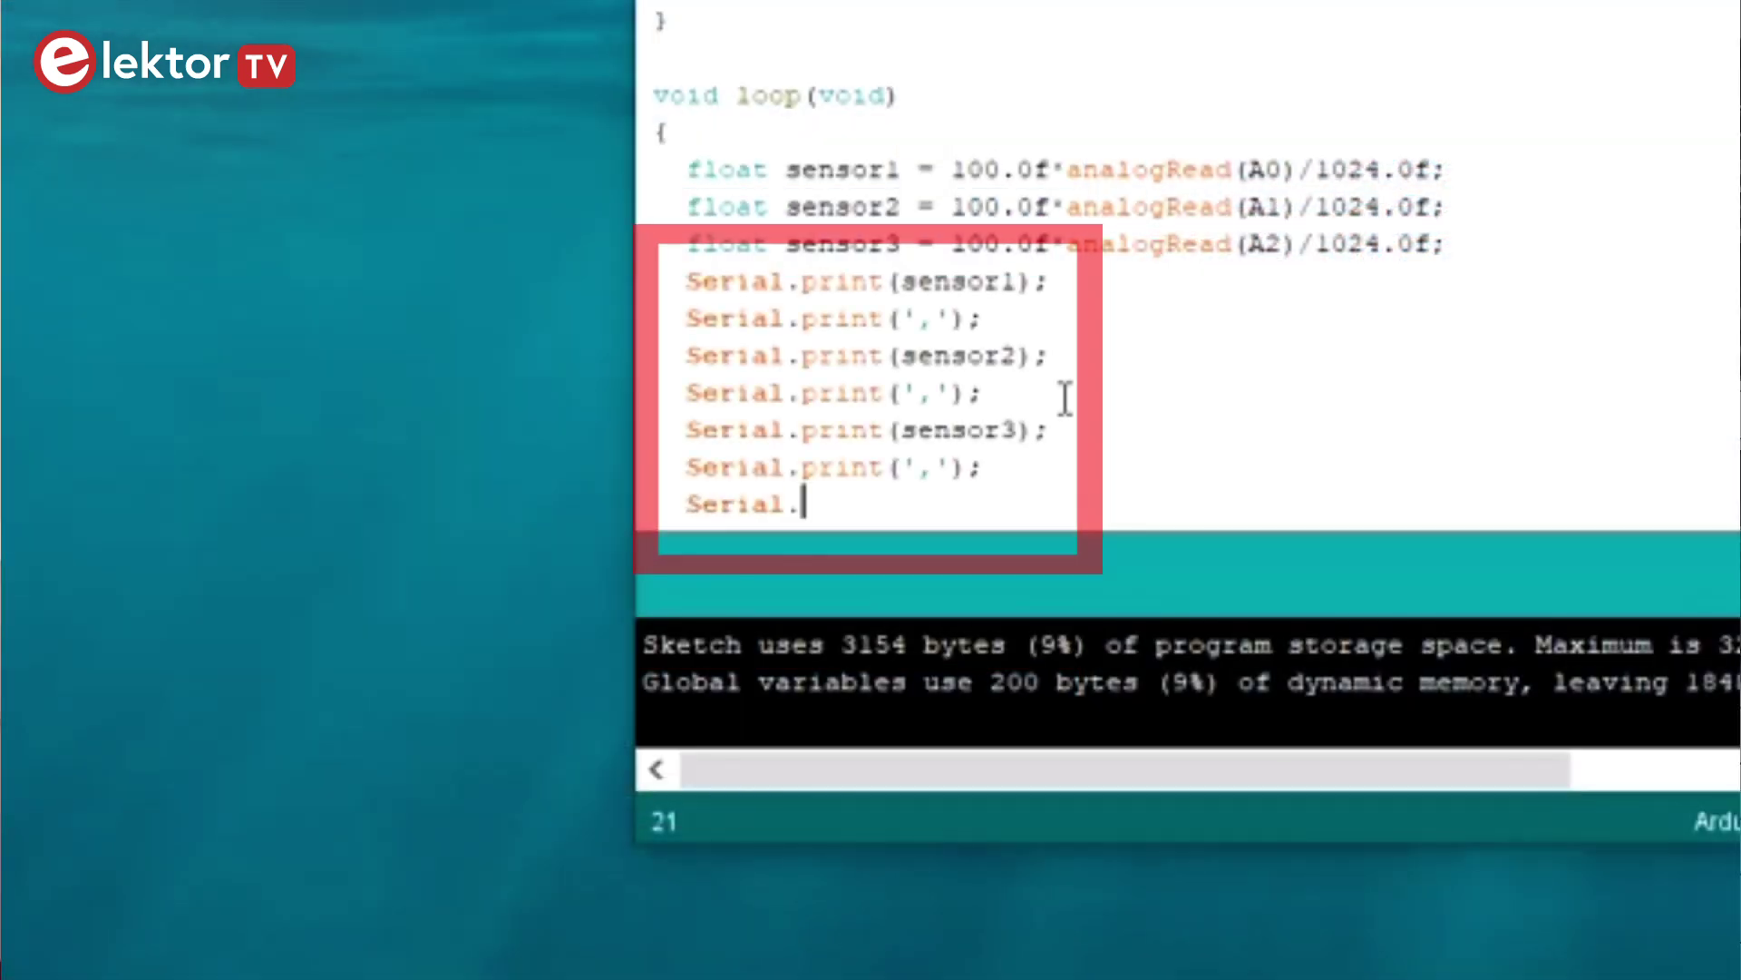
{"action": "type", "text": "pr"}
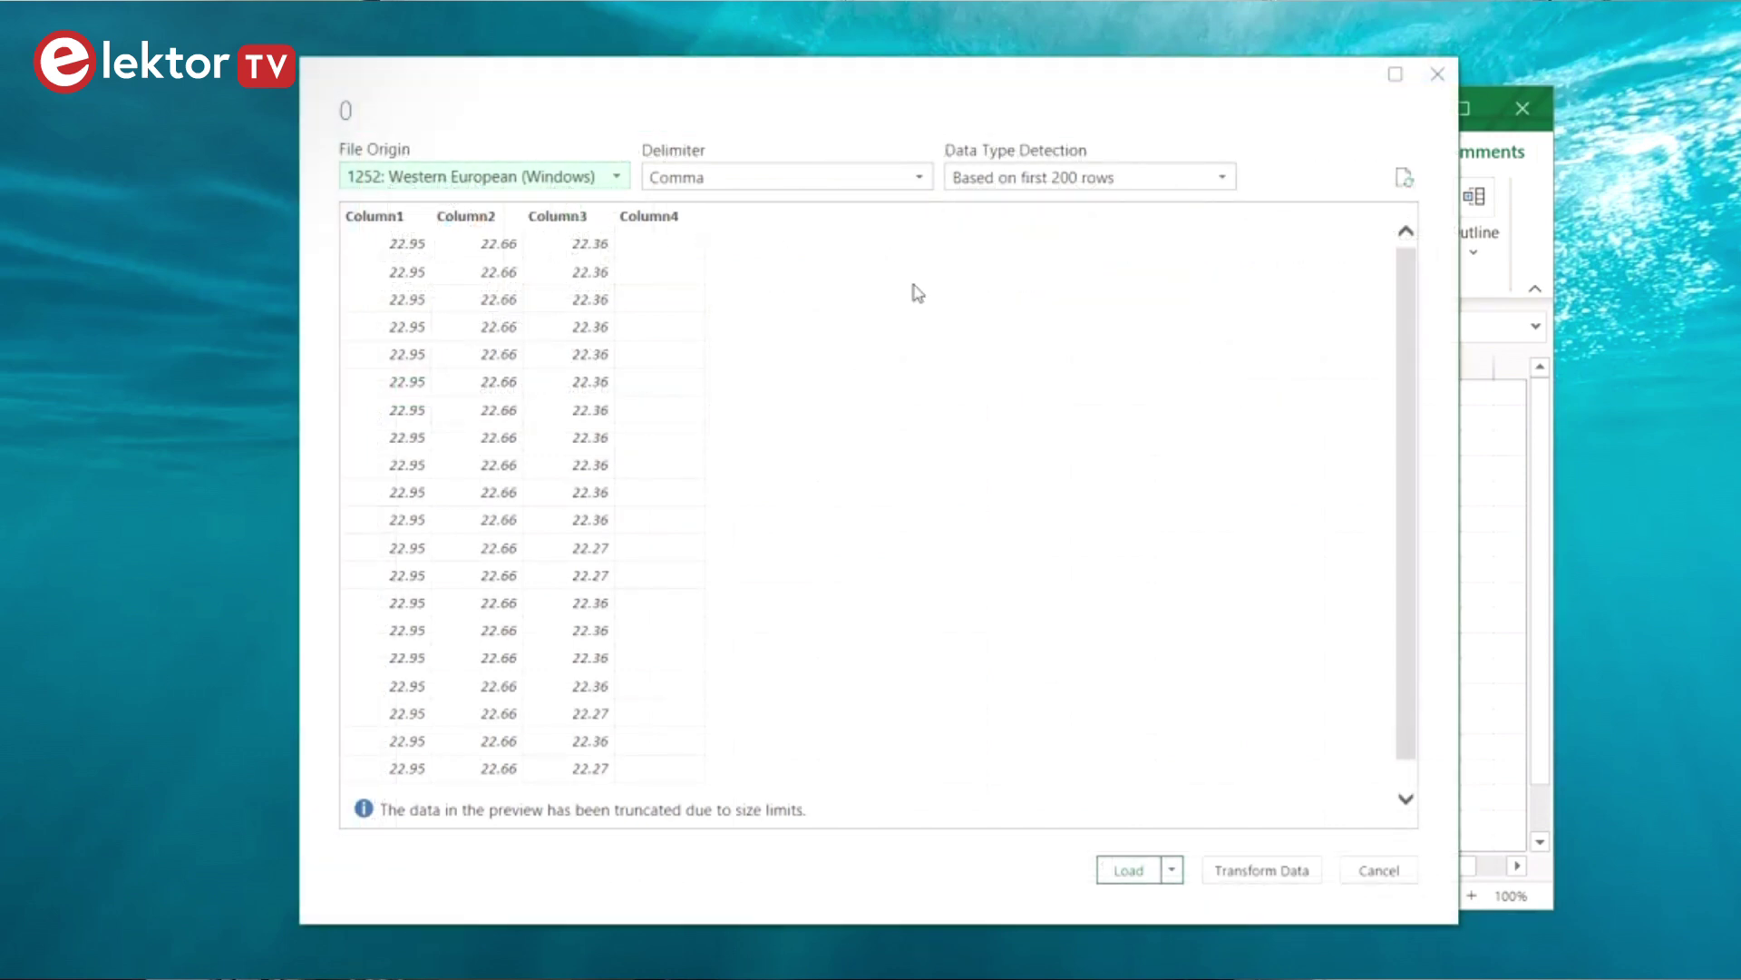
Step: Open the delimiter choices list in the serial monitor
{"action": "left_click", "coordinate": [916, 185]}
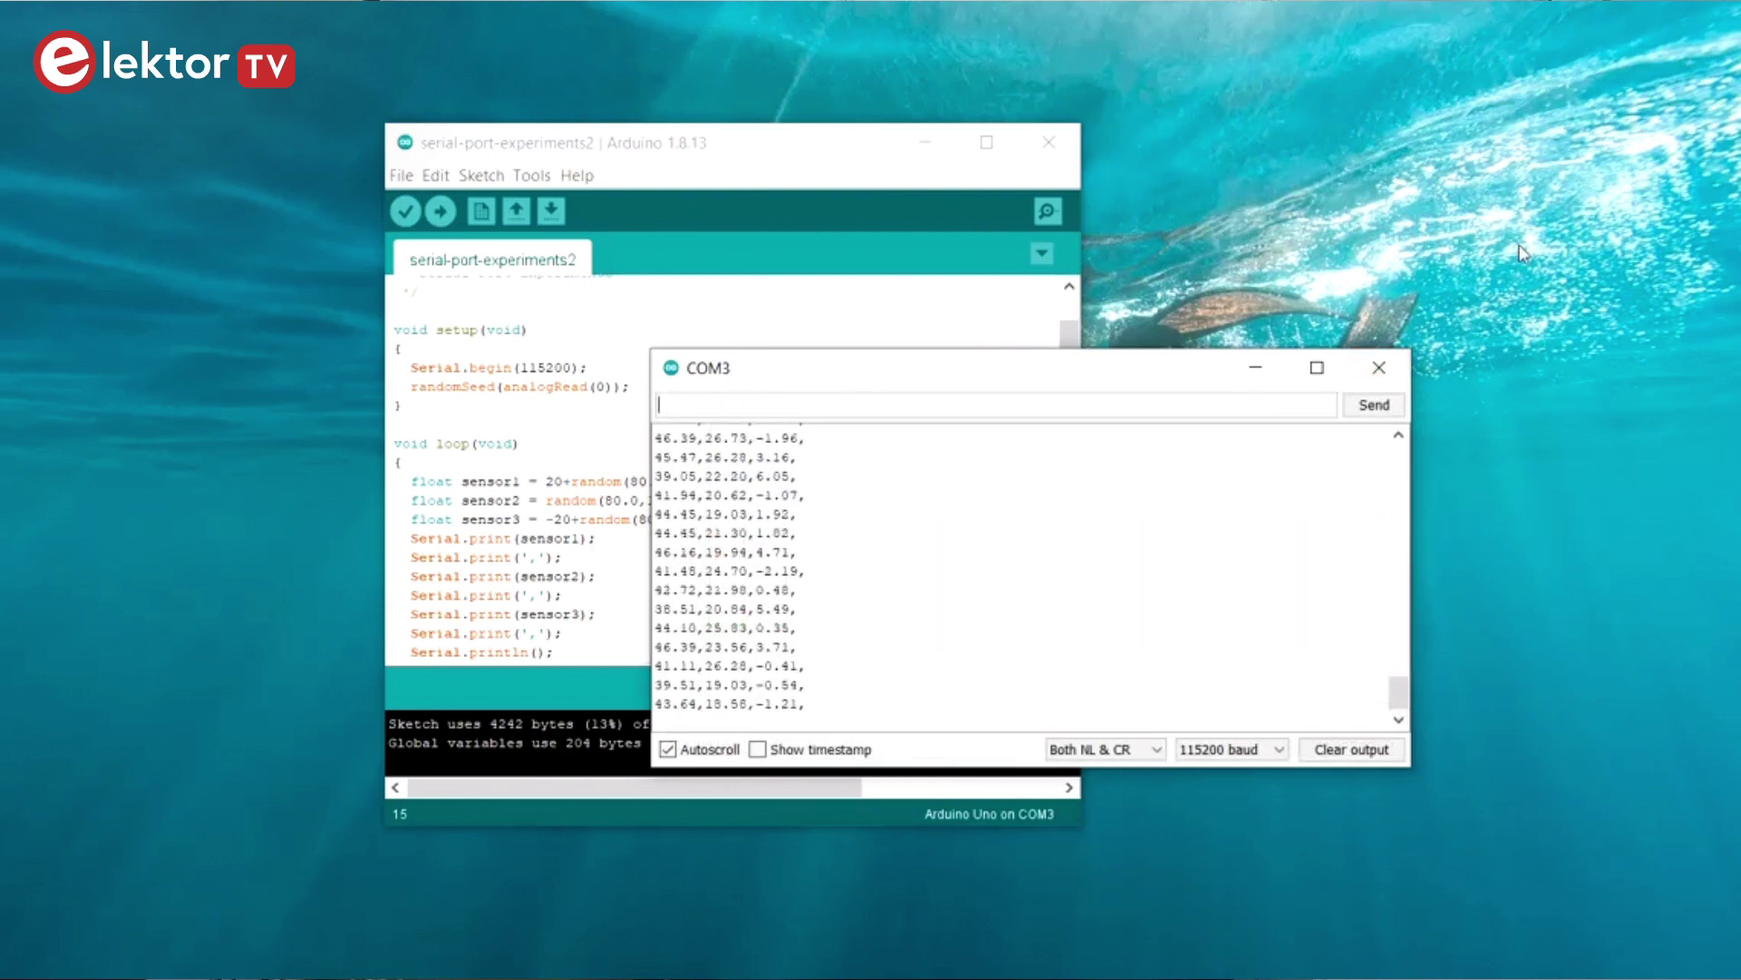
Step: Select the comma-separated sensor readings in the serial monitor output
{"action": "left_click_drag", "start_coordinate": [846, 718], "coordinate": [631, 397]}
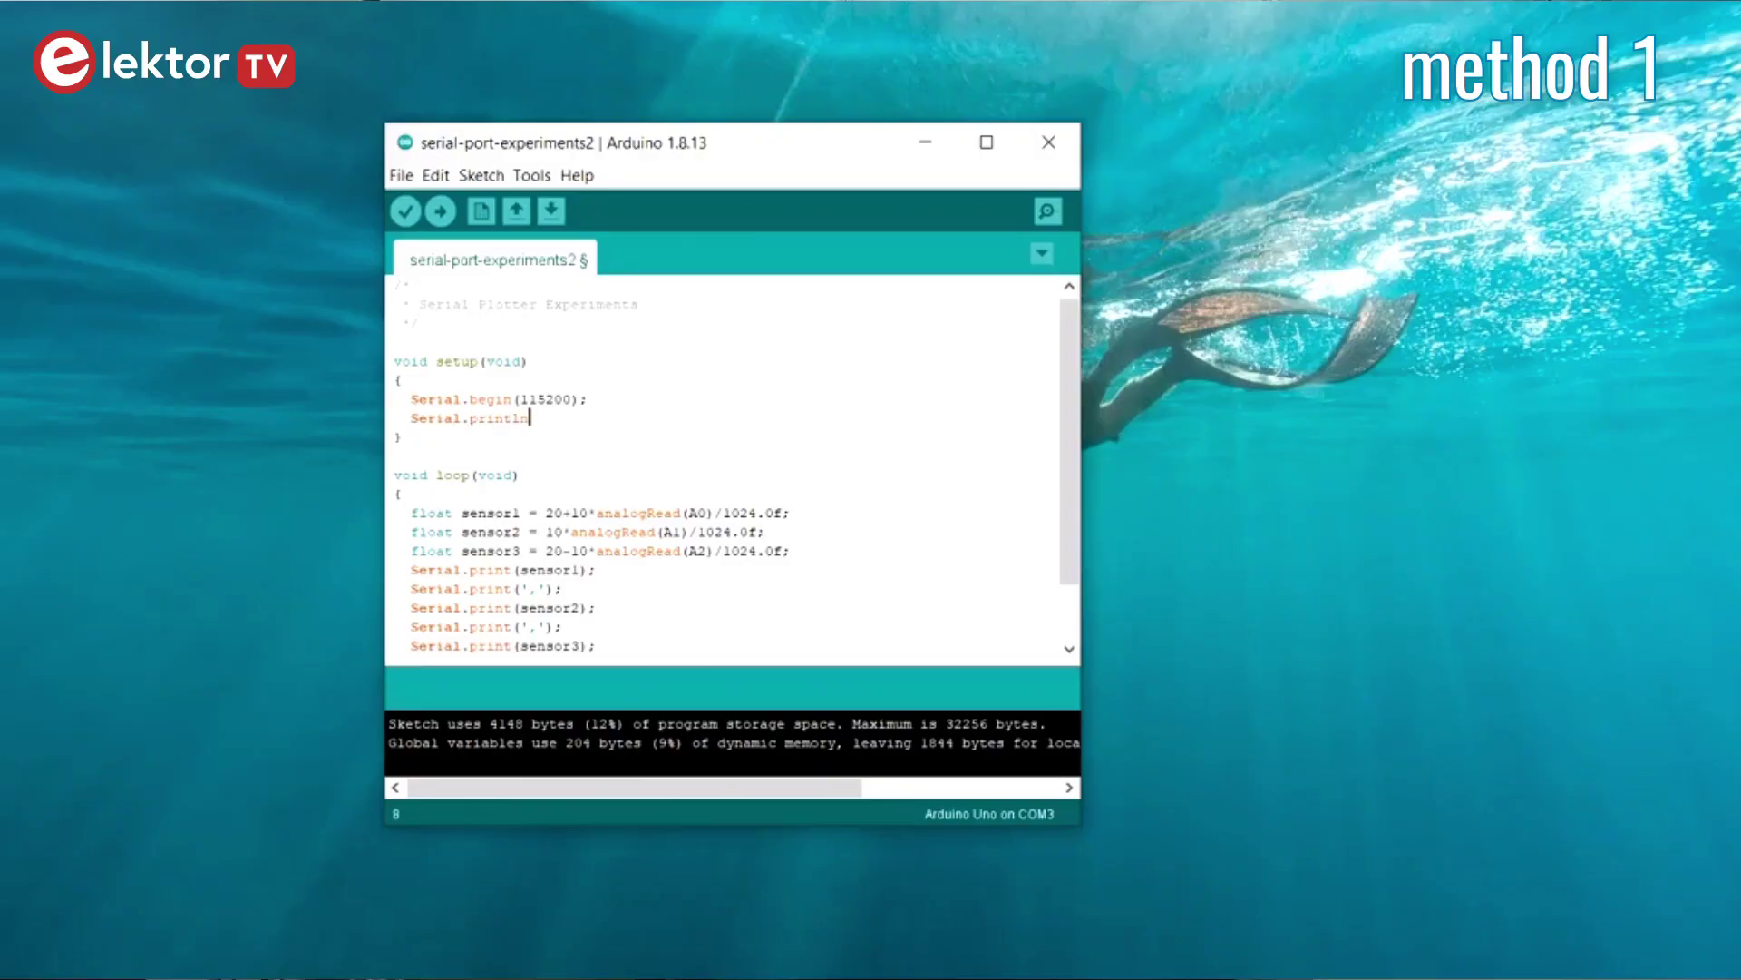
{"action": "type", "text": "(\"Sensor1"}
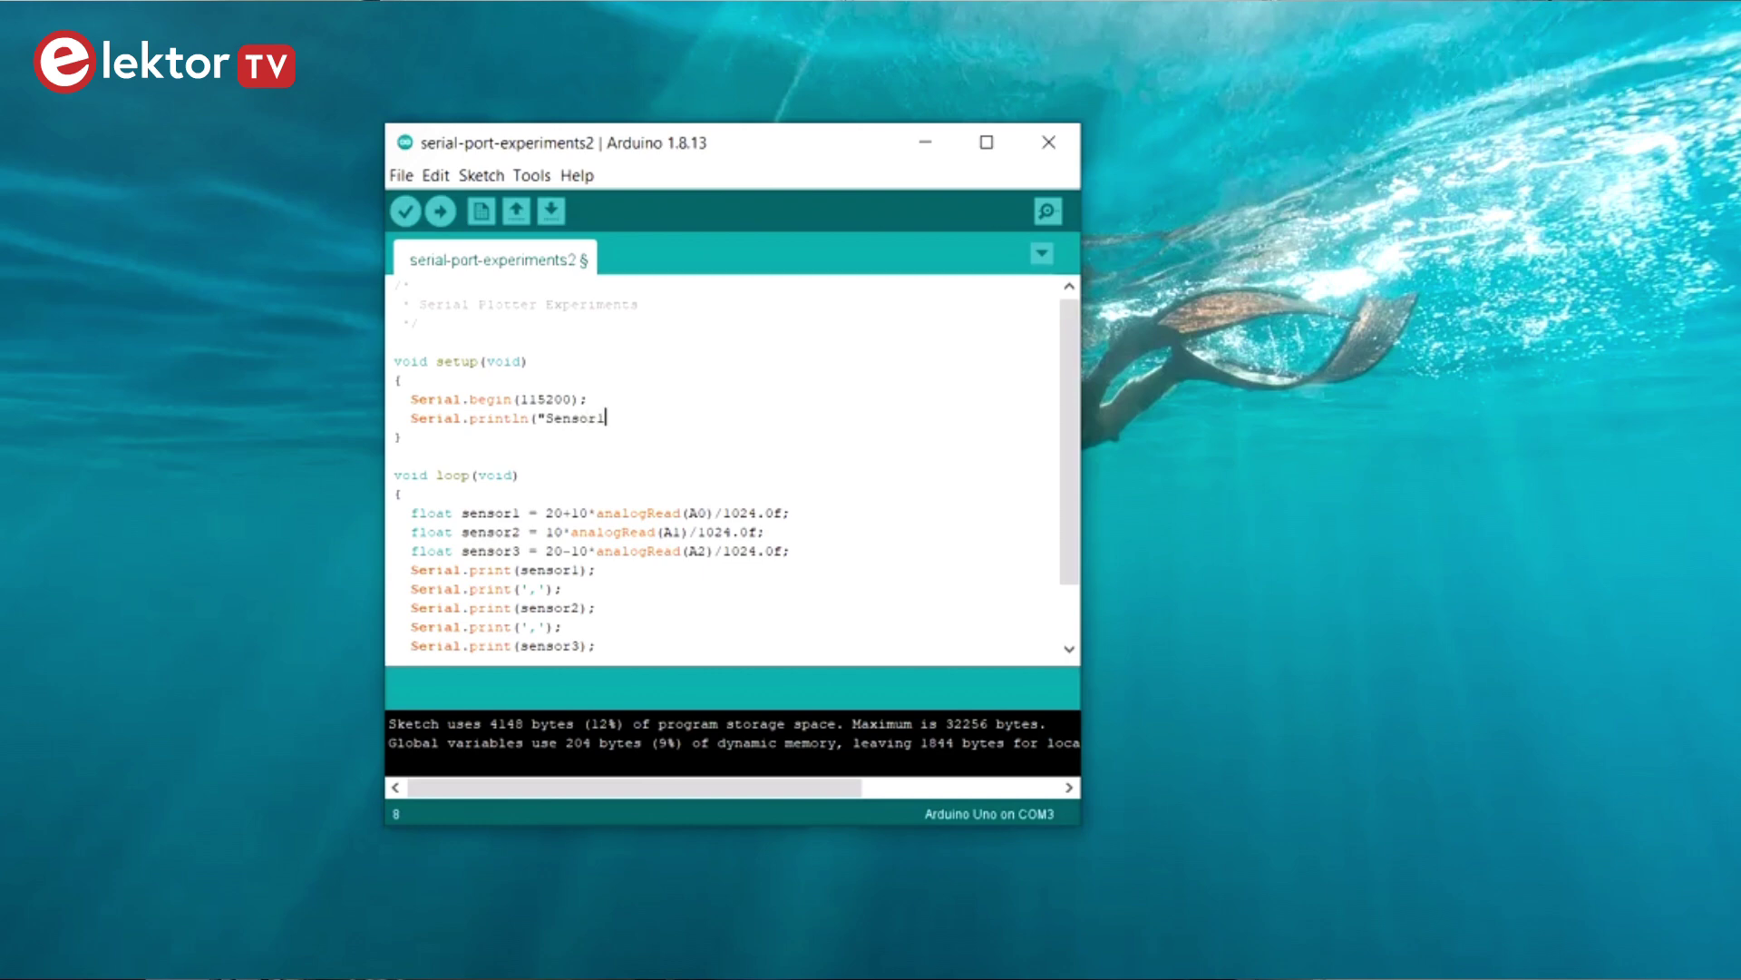
{"action": "type", "text": ",Sensor2"}
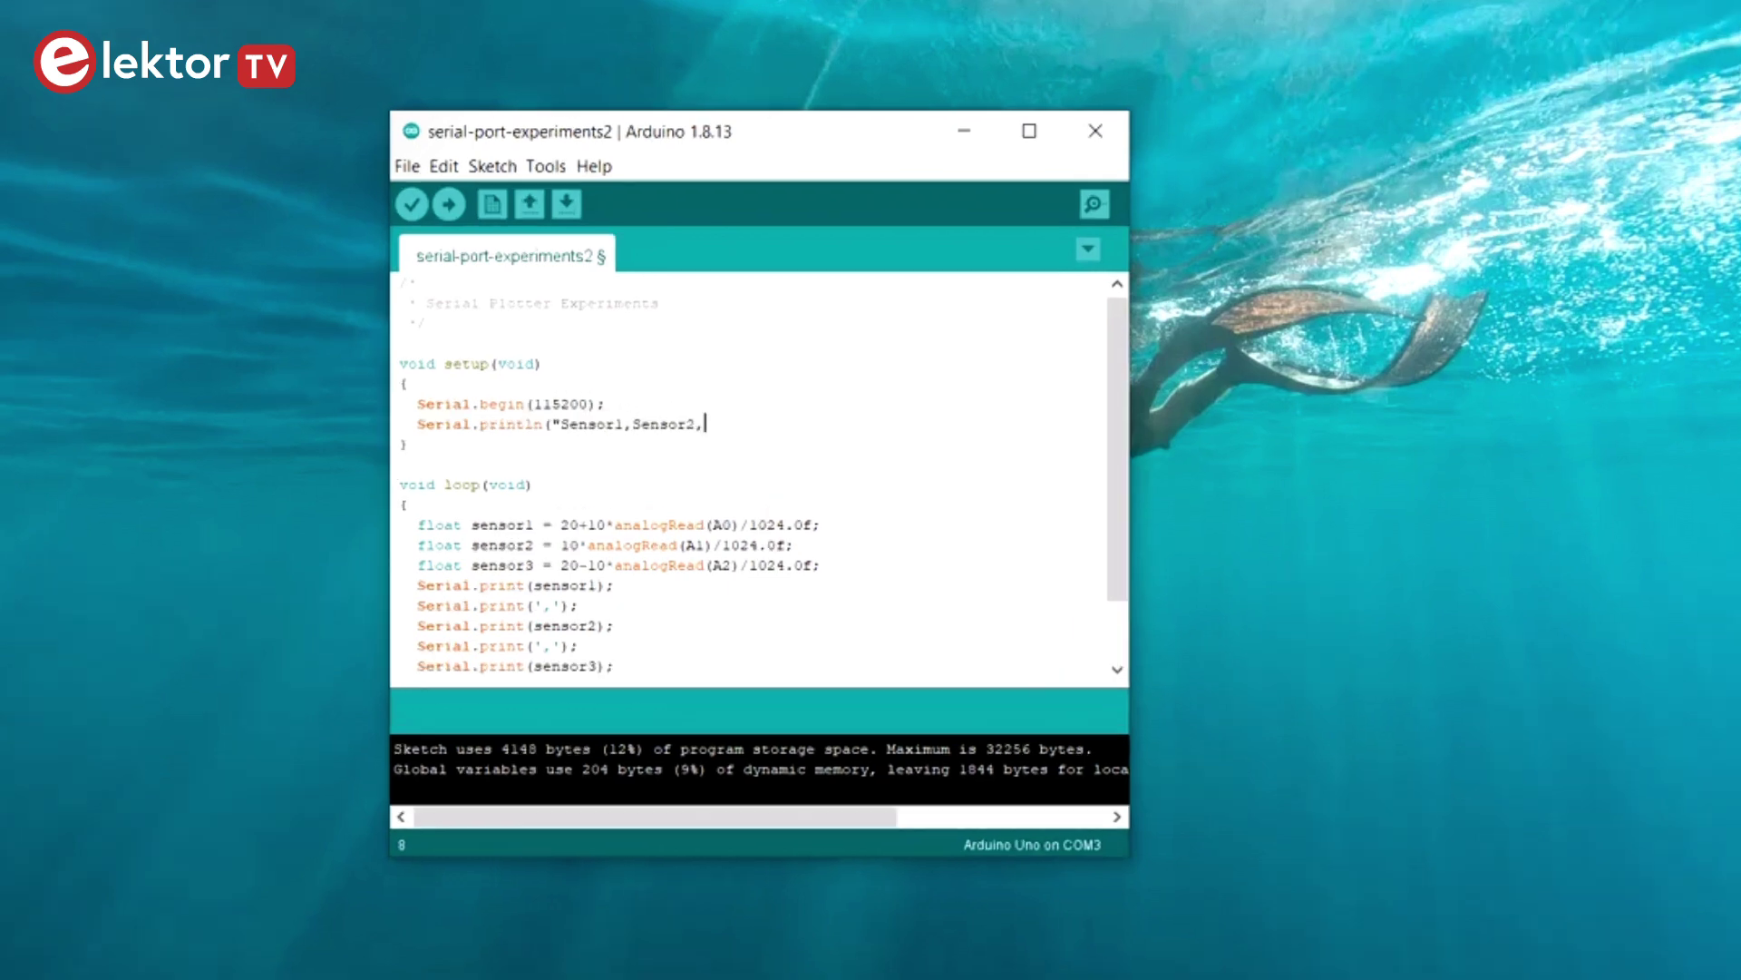
{"action": "type", "text": ",Sens"}
{"action": "type", "text": "or3\")"}
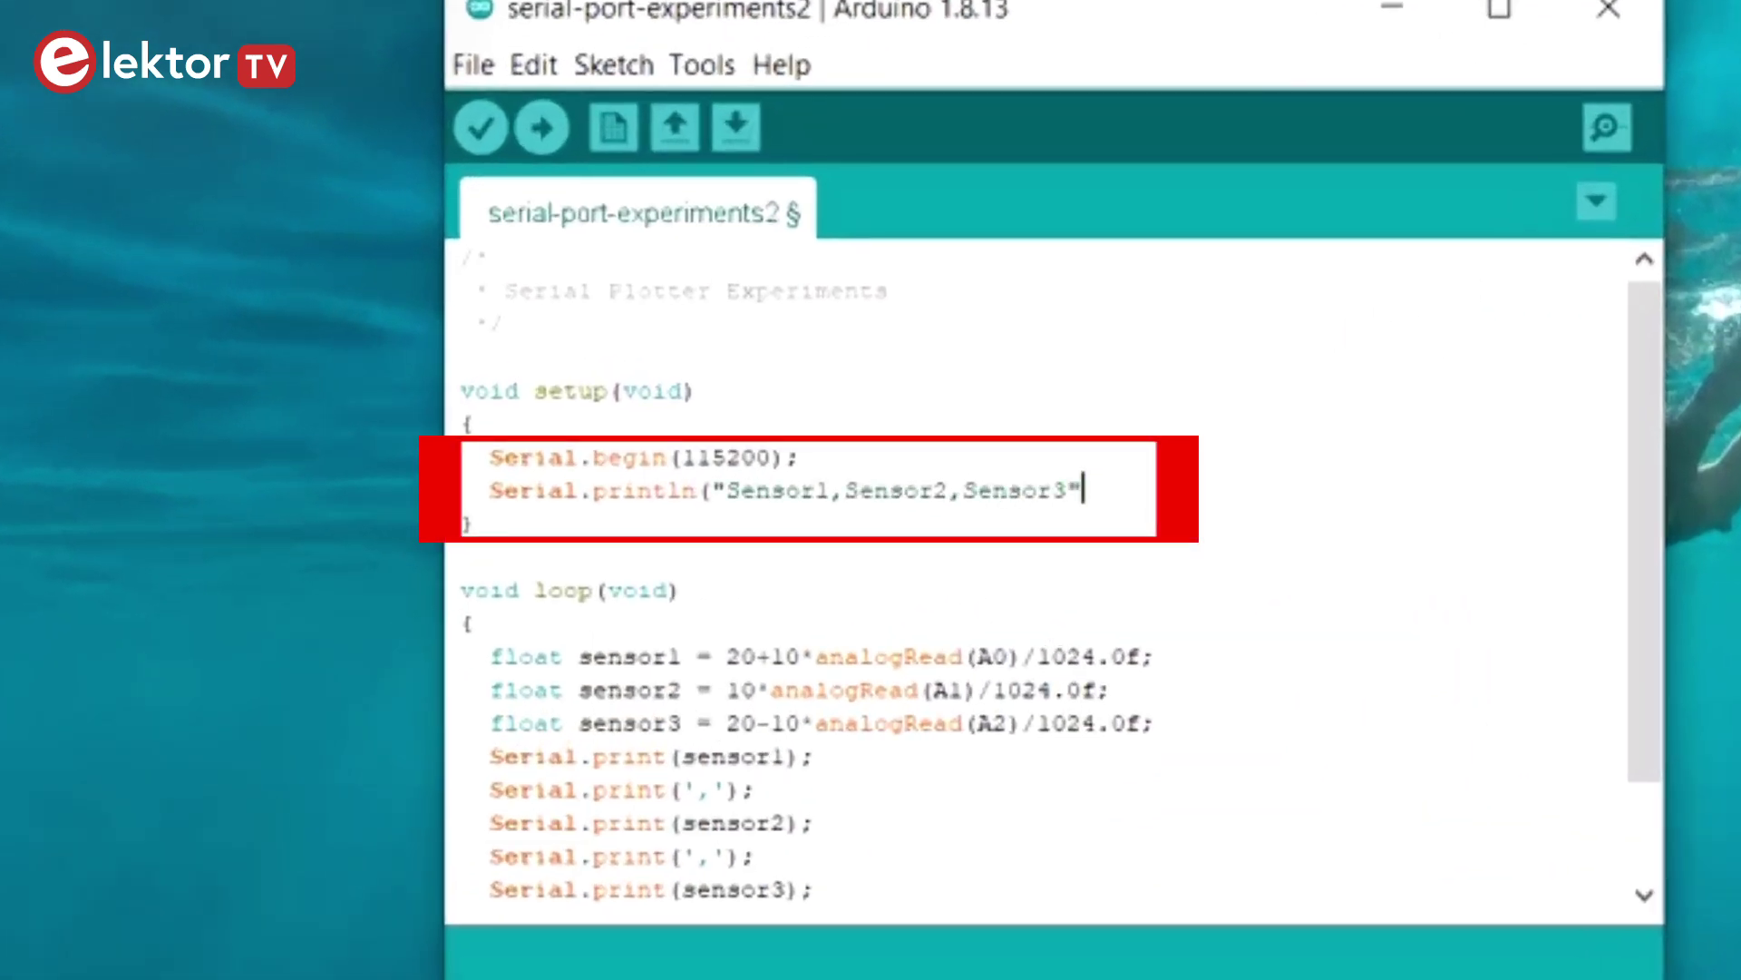
{"action": "type", "text": ";"}
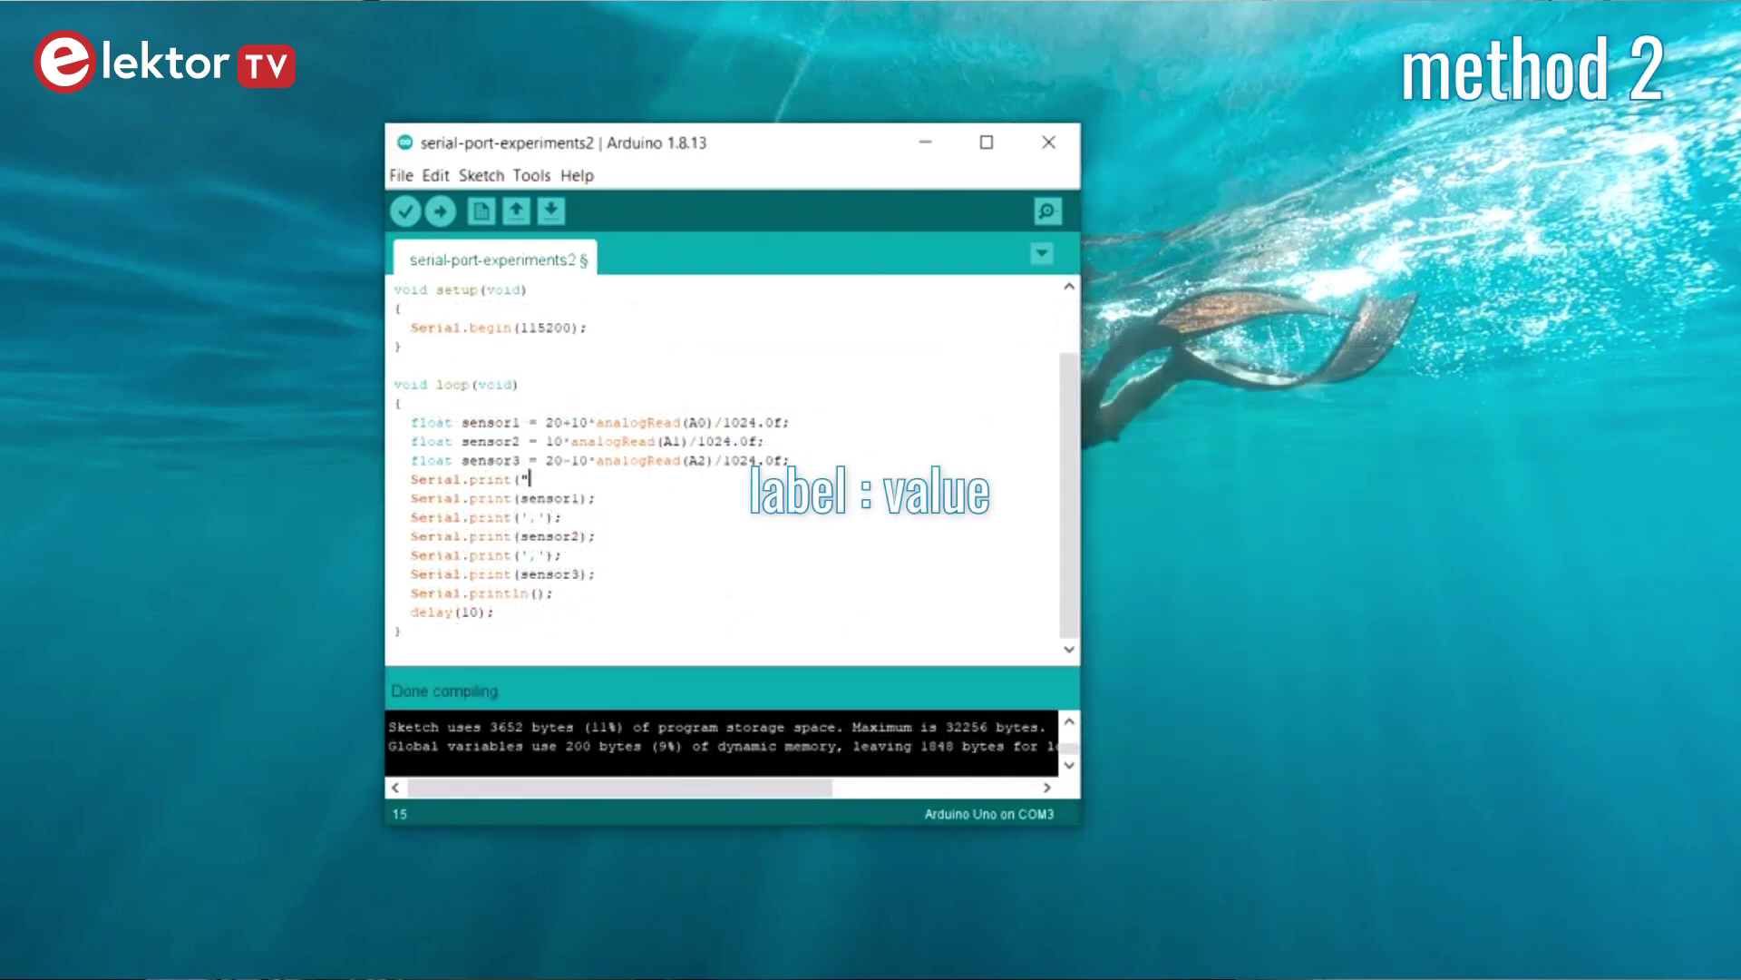
{"action": "type", "text": "Sensor3:\");"}
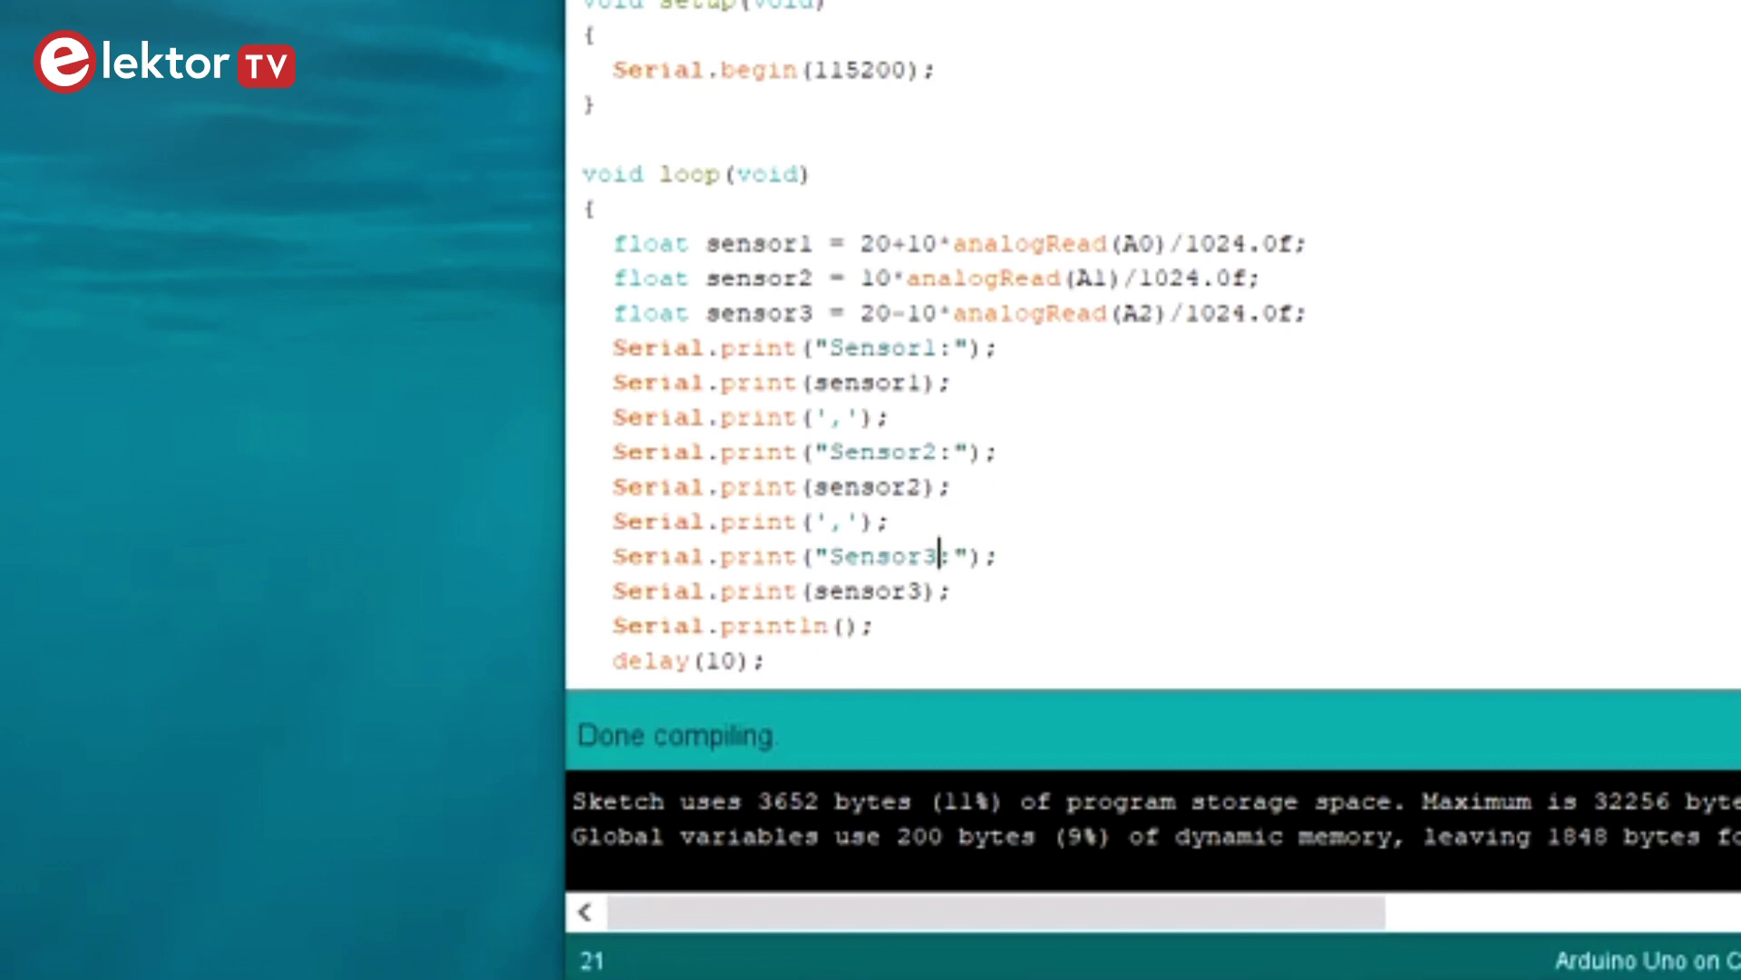
Step: Upload the sketch with Humidity, Temperature and Pressure labels, then close the serial plotter
{"action": "key", "text": "ctrl+u"}
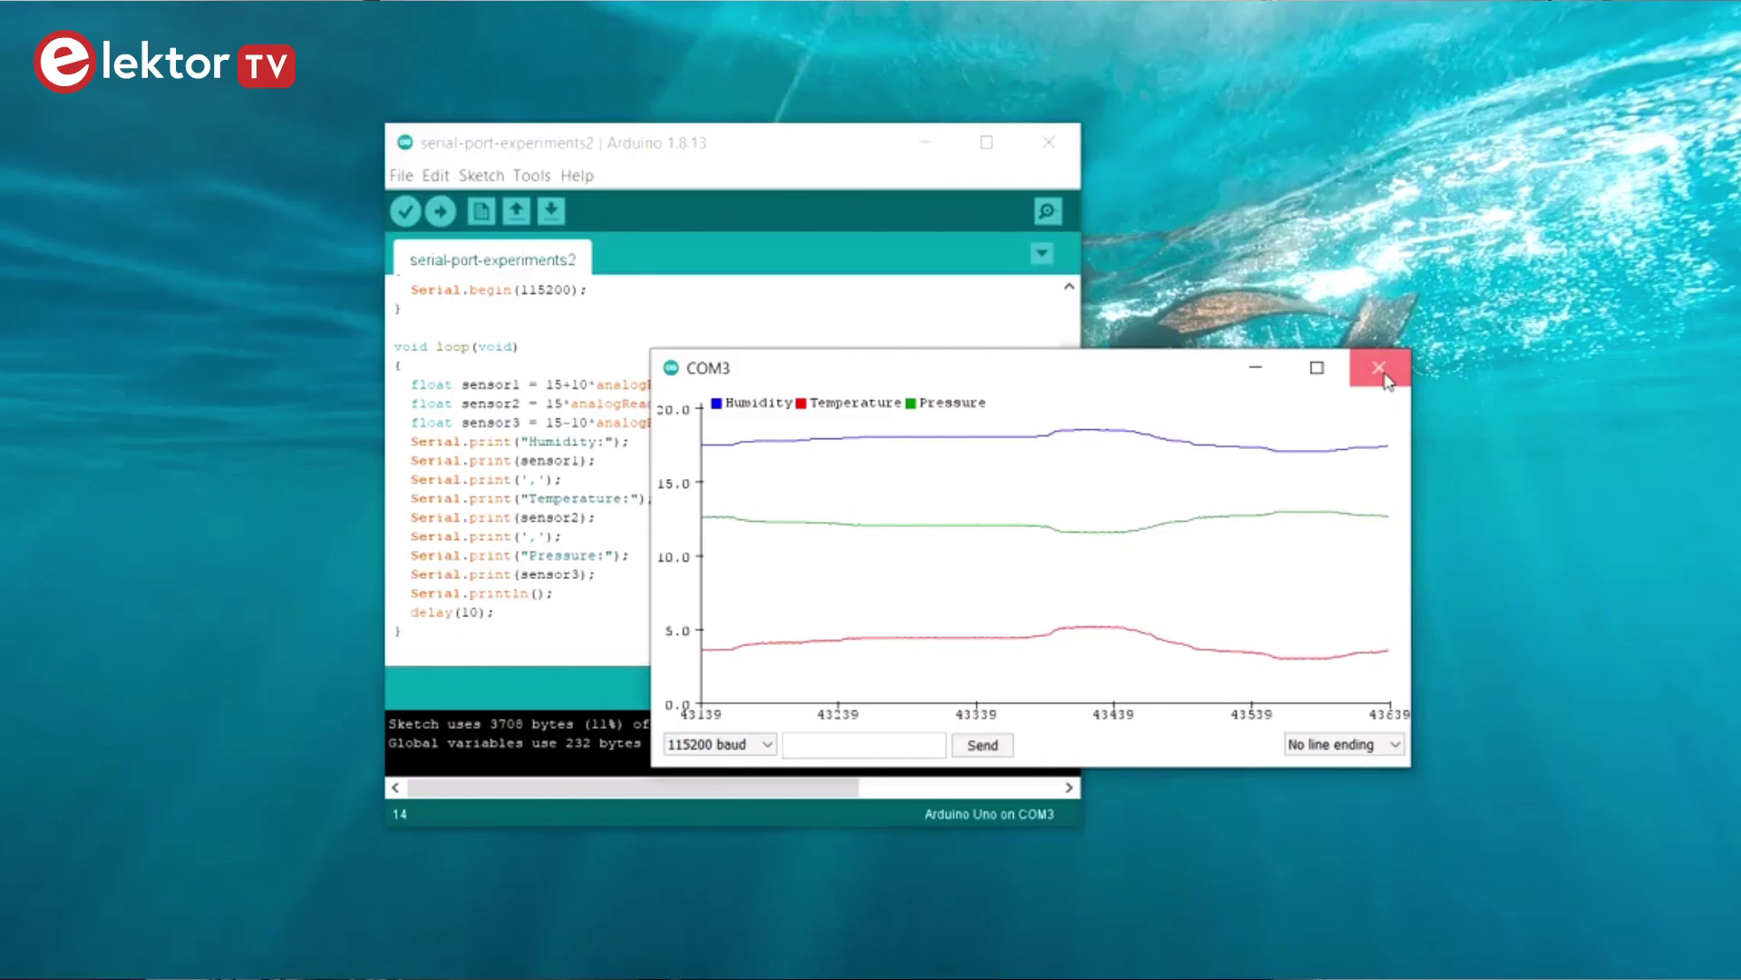
{"action": "left_click", "coordinate": [1380, 369]}
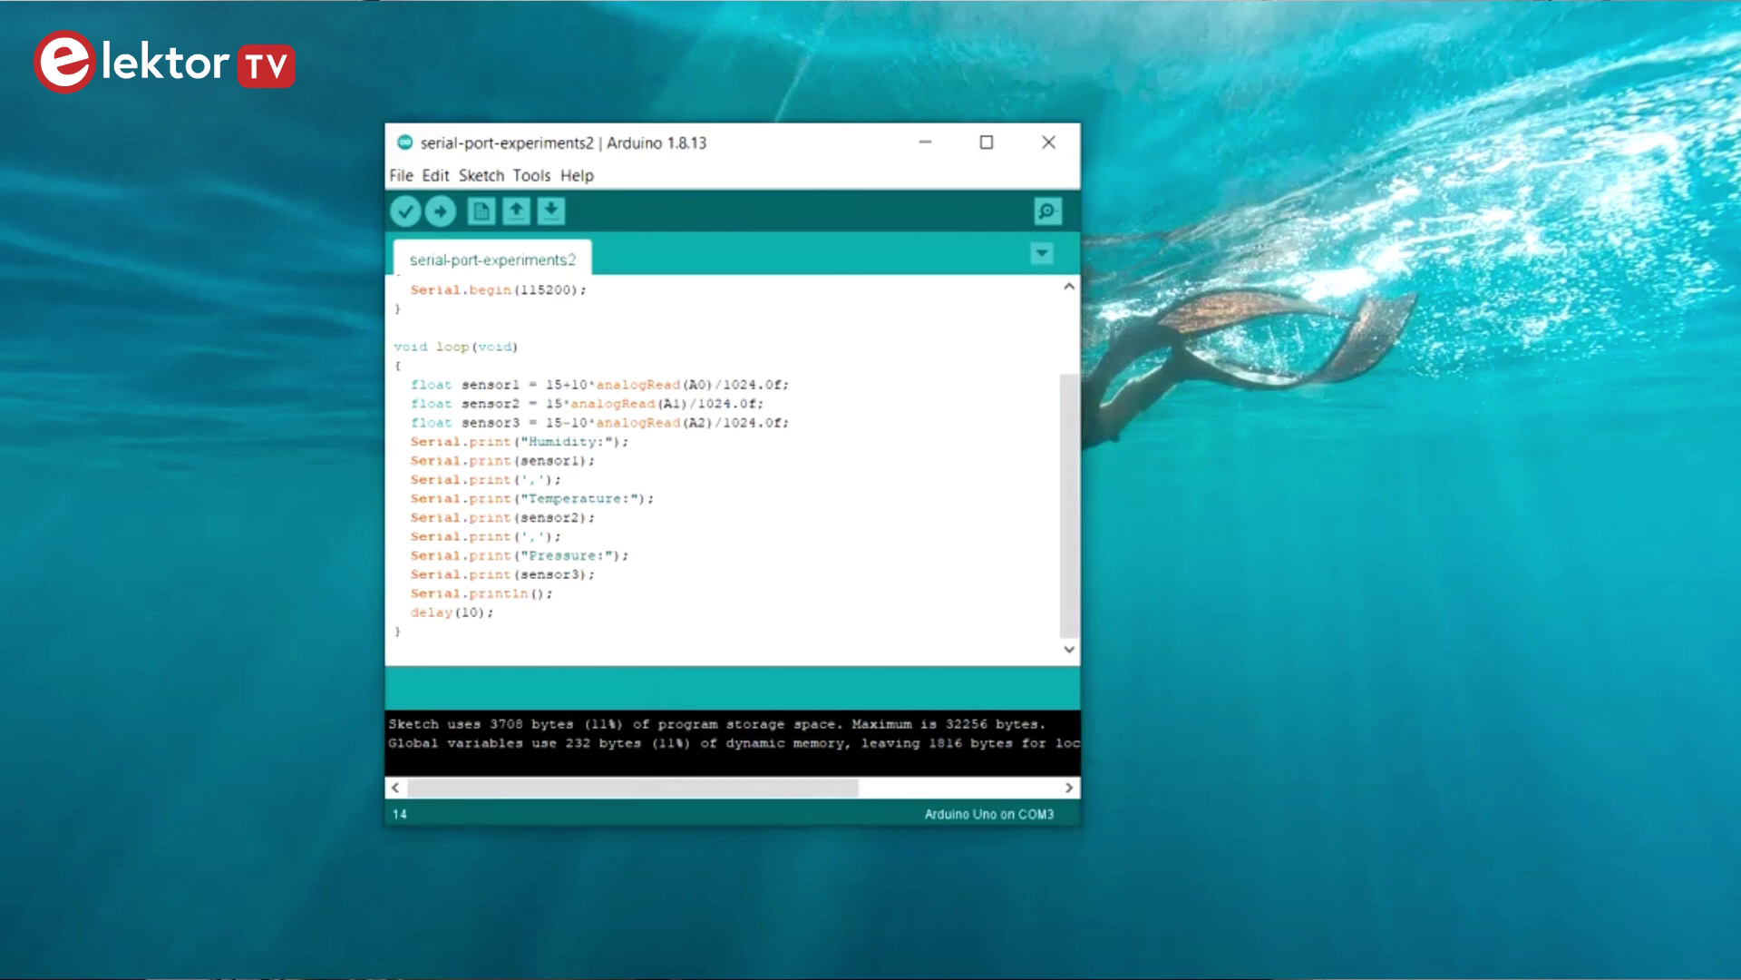
Step: Open the serial plotter (Ctrl+Shift+L) to view the labeled sensor curves
{"action": "key", "text": "ctrl+shift+l"}
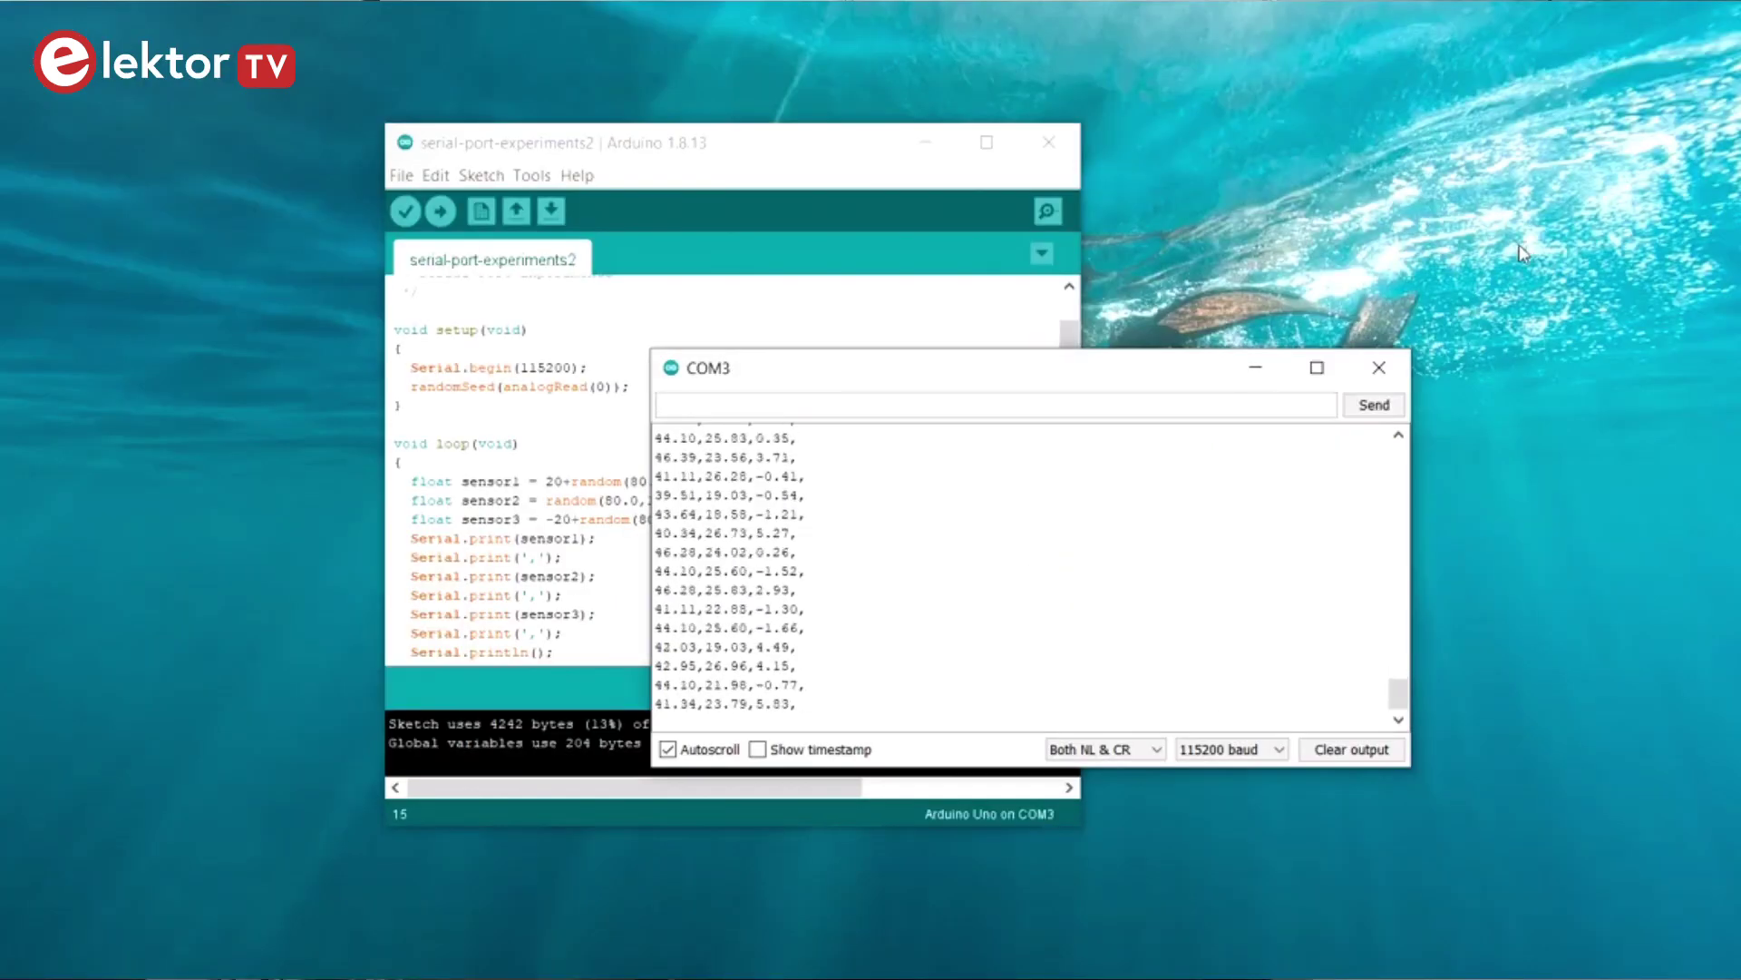
Step: Select the three-sensor comma-separated output lines in the serial monitor for copying
{"action": "left_click_drag", "start_coordinate": [847, 719], "coordinate": [633, 396]}
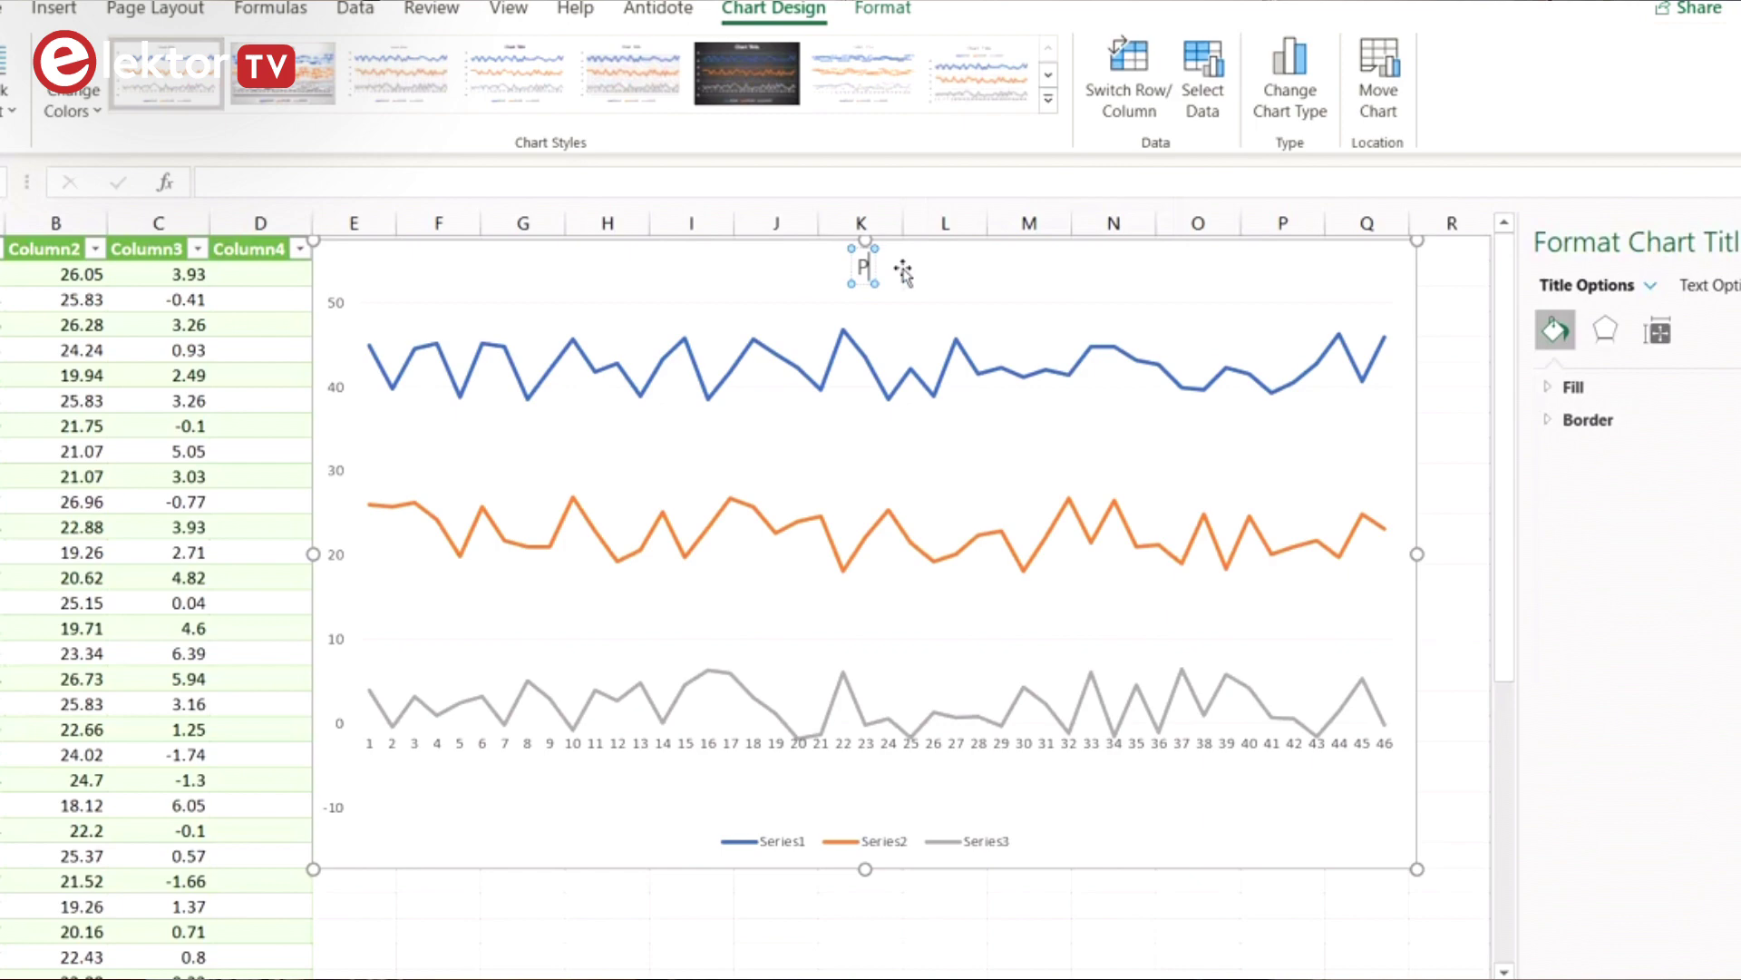
{"action": "type", "text": "Pretty"}
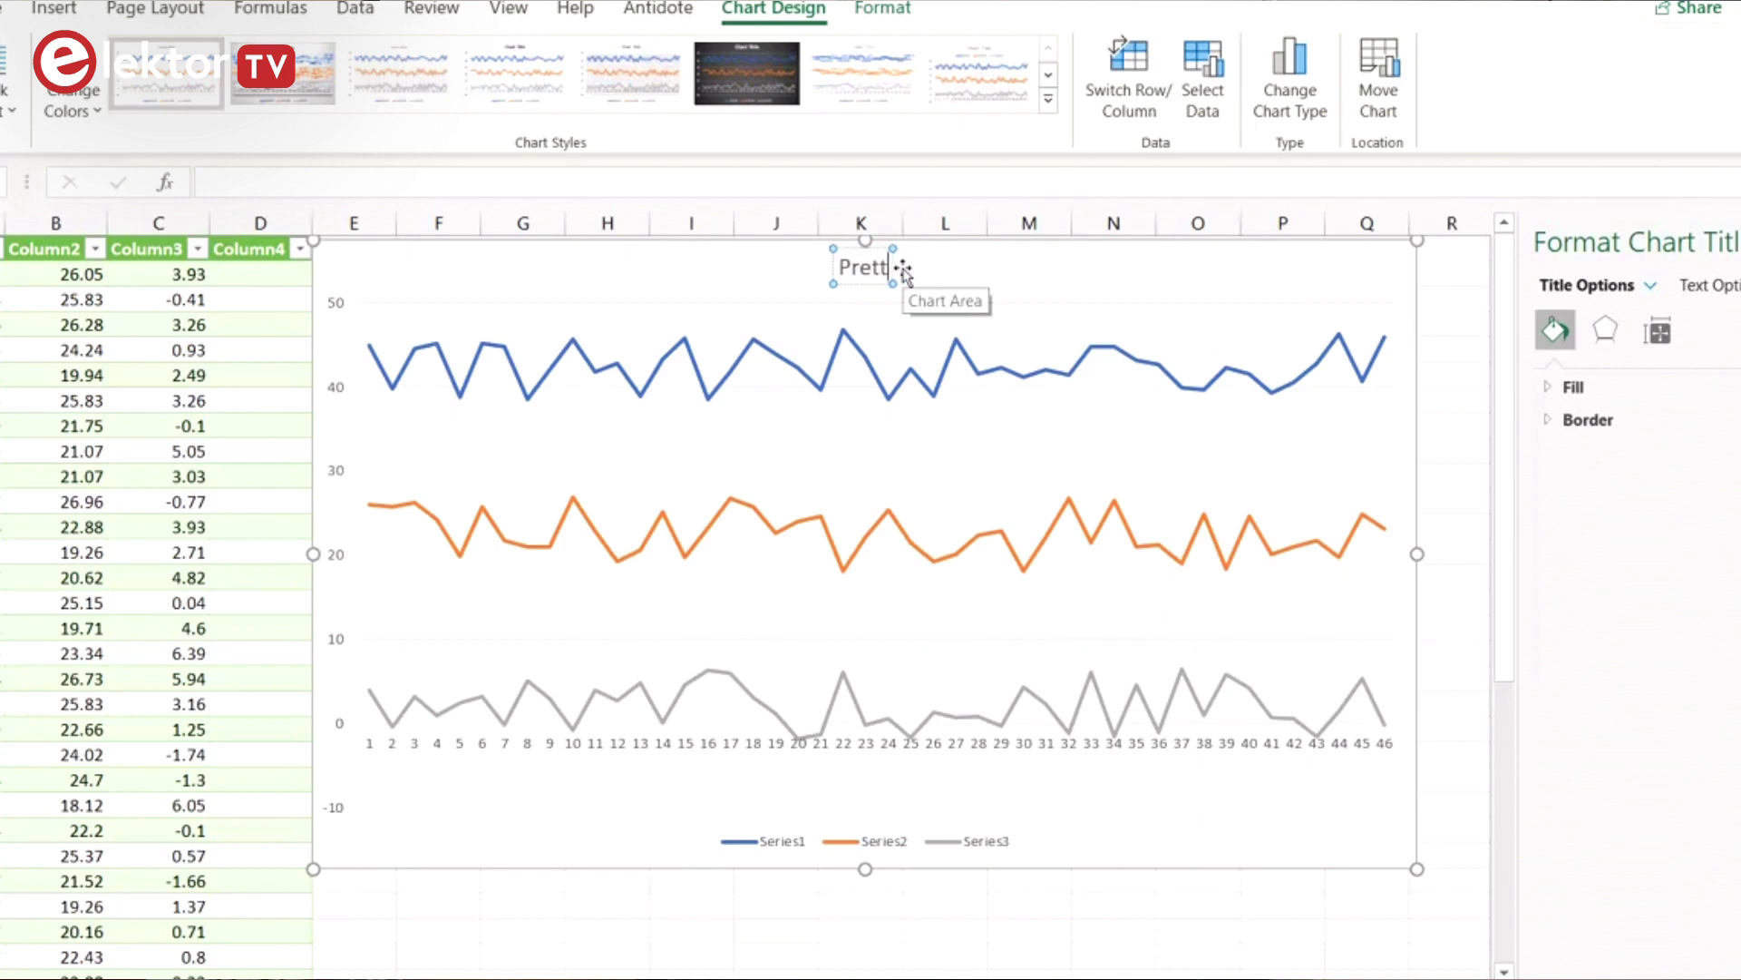
{"action": "type", "text": " Graph"}
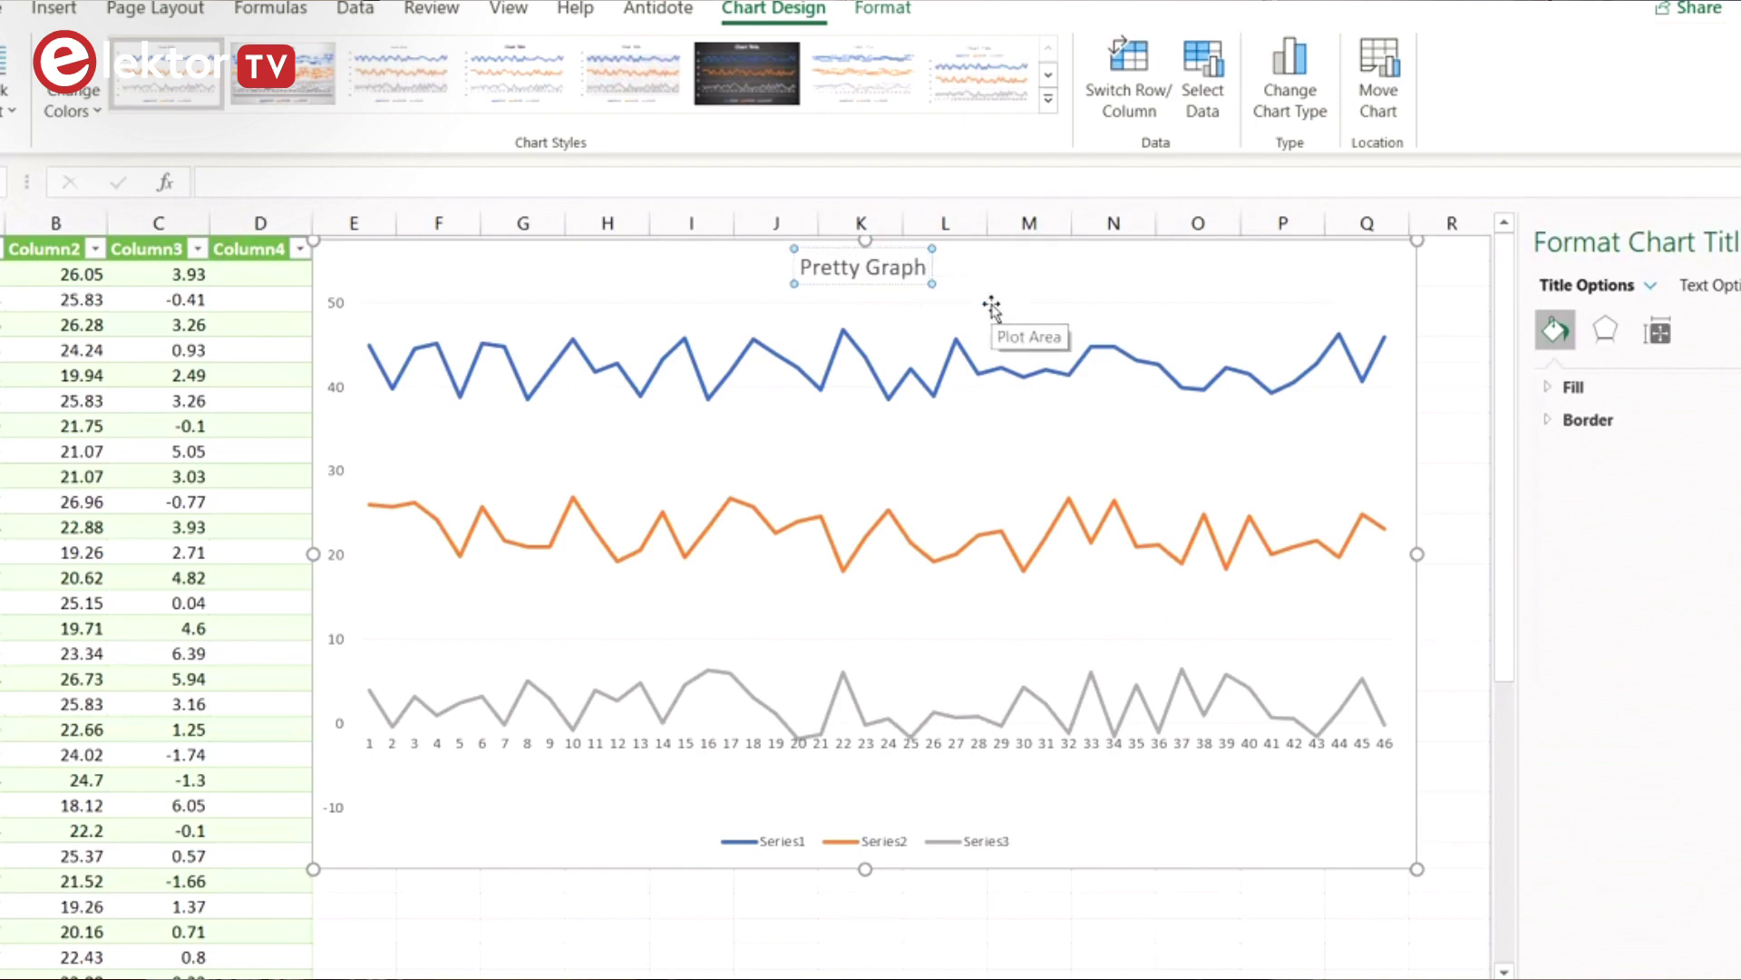